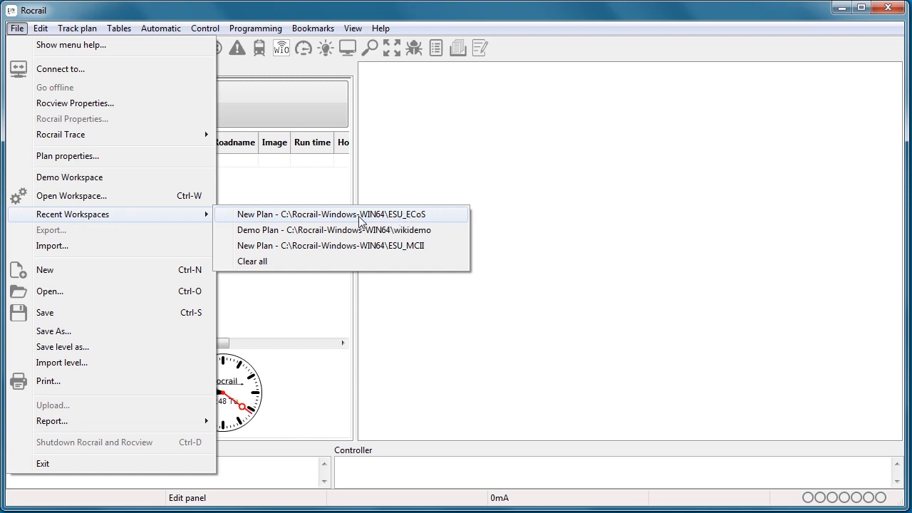
# Open the recent ESU_ECoS workspace with its console window minimised, and toggle the track power
pyautogui.click(360, 222)
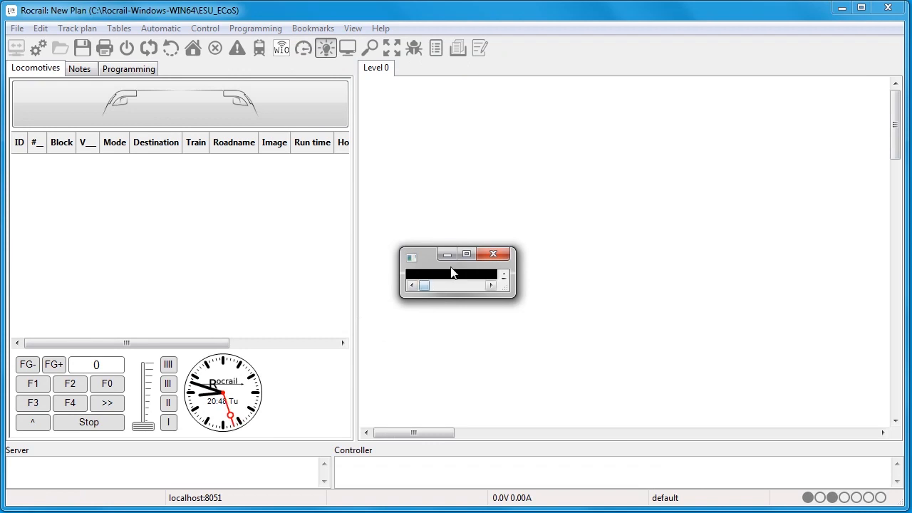
pyautogui.click(447, 255)
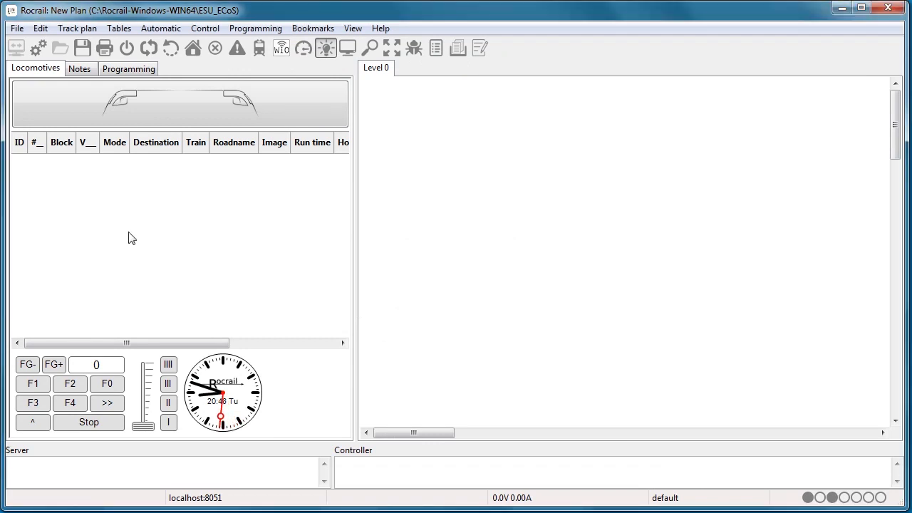
pyautogui.click(128, 48)
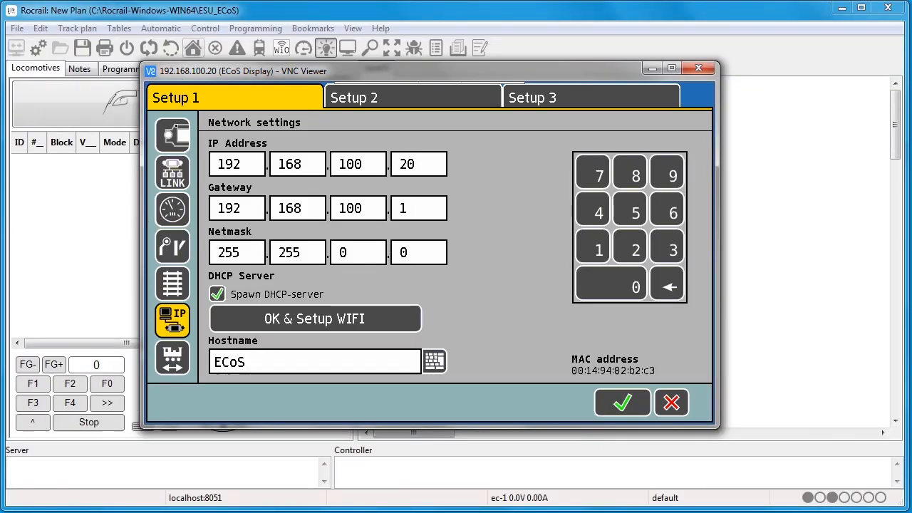
# Look over the ECoS general settings and the list of control boards in the VNC viewer, leaving everything unchanged, and minimise the viewer
pyautogui.click(177, 137)
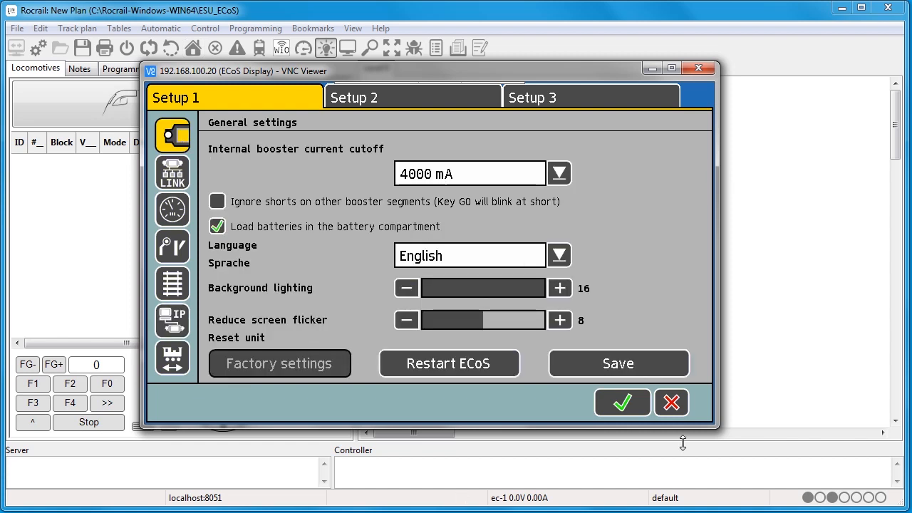
pyautogui.click(672, 403)
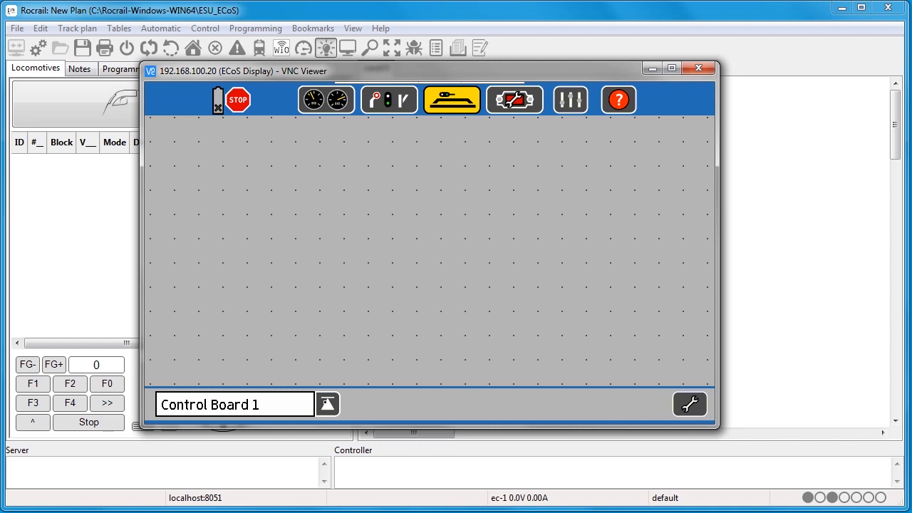
pyautogui.click(328, 403)
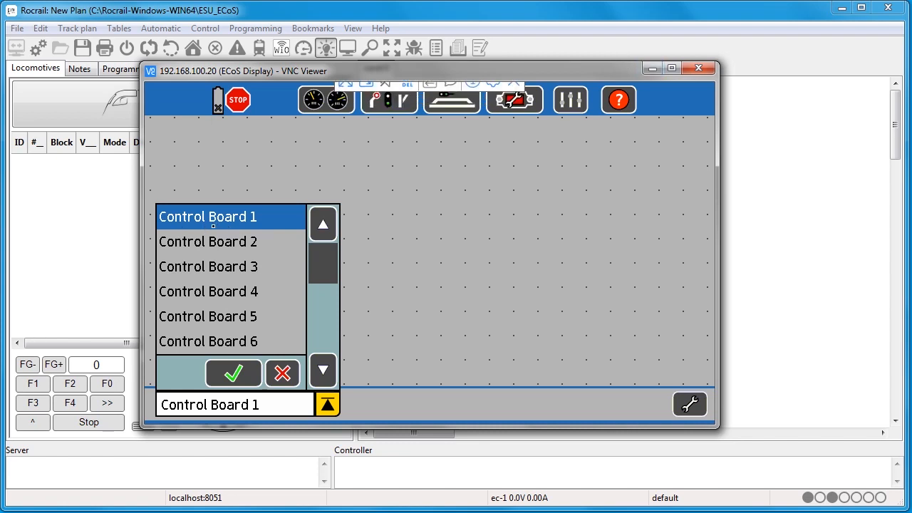
pyautogui.click(652, 68)
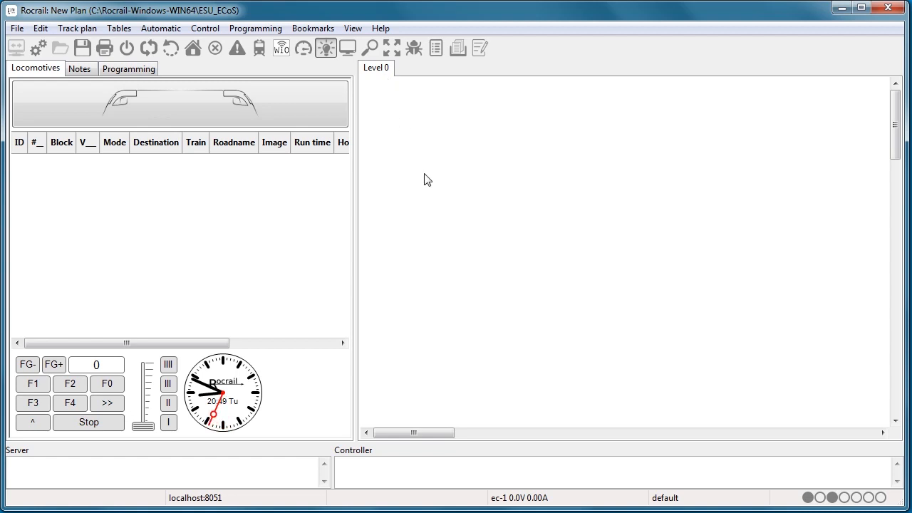
# Widen the track plan area at the expense of the locomotive pane, and switch the plan to panel editing with the Add item window moved aside
pyautogui.moveTo(357, 202); pyautogui.dragTo(147, 214)
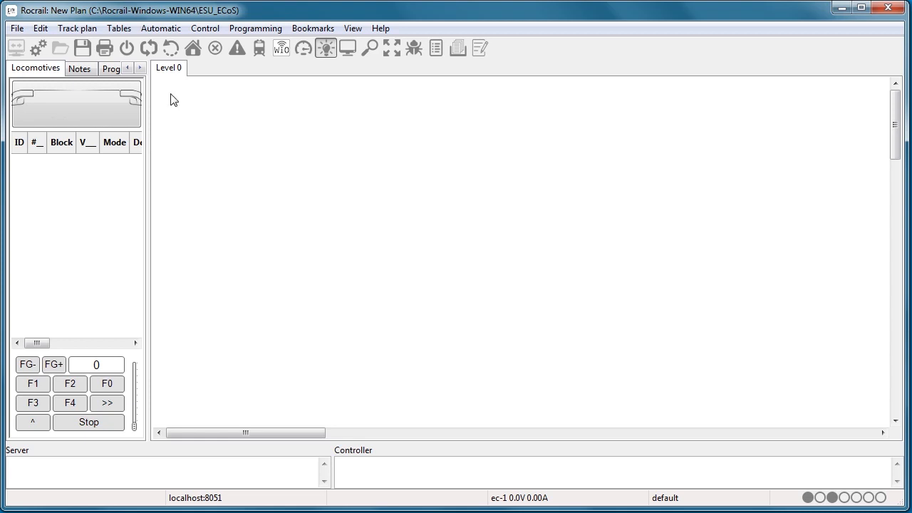
pyautogui.click(72, 32)
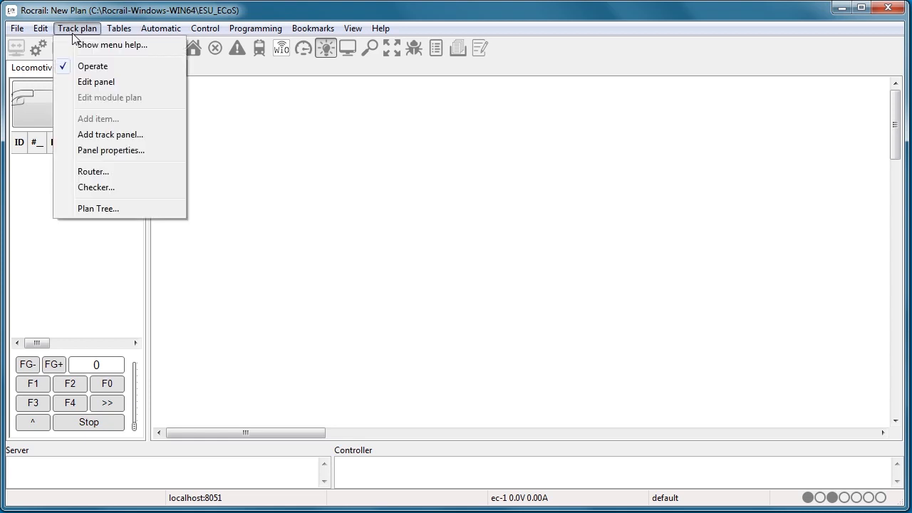
pyautogui.click(71, 89)
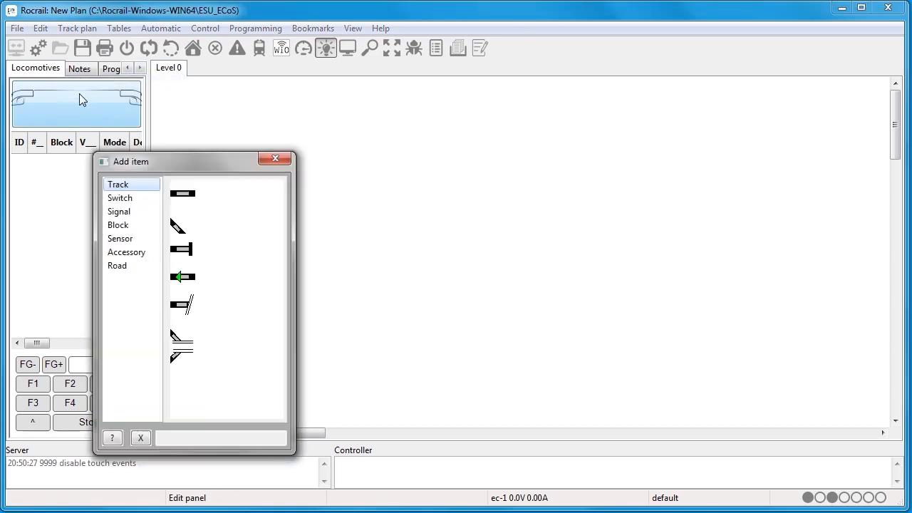
pyautogui.moveTo(184, 159); pyautogui.dragTo(276, 111)
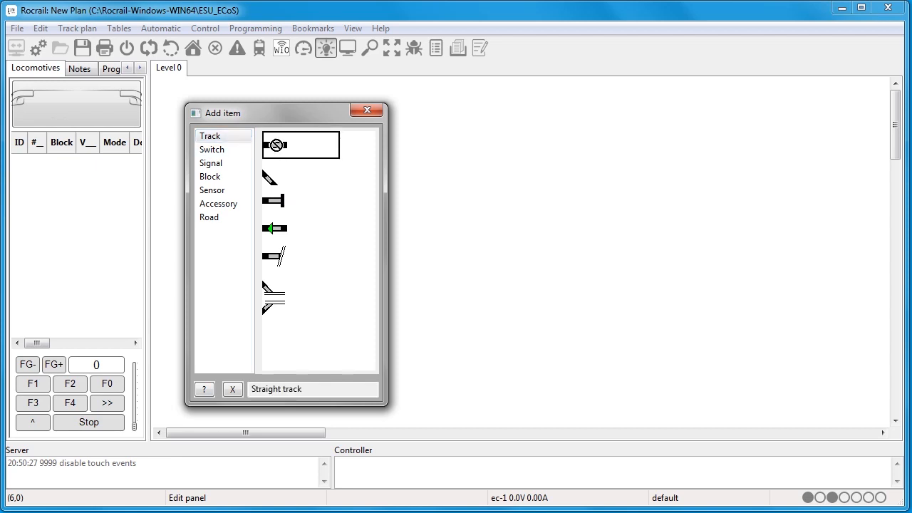
# Place a straight track in the upper part of Level 0 and paste four copies beside it to form a horizontal row of five
pyautogui.moveTo(295, 158); pyautogui.dragTo(553, 179)
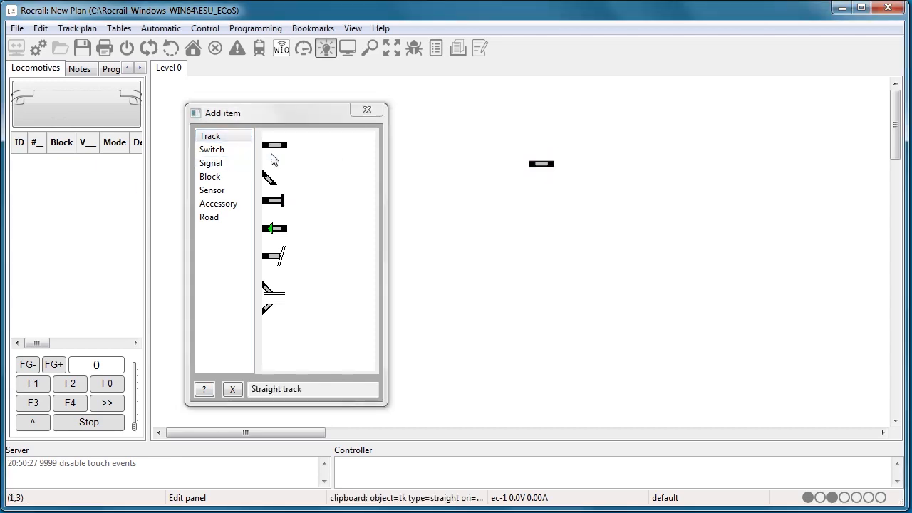
pyautogui.click(568, 171)
pyautogui.hotkey('ctrl', 'v')
pyautogui.hotkey('ctrl', 'v')
pyautogui.hotkey('ctrl', 'v')
pyautogui.click(265, 180)
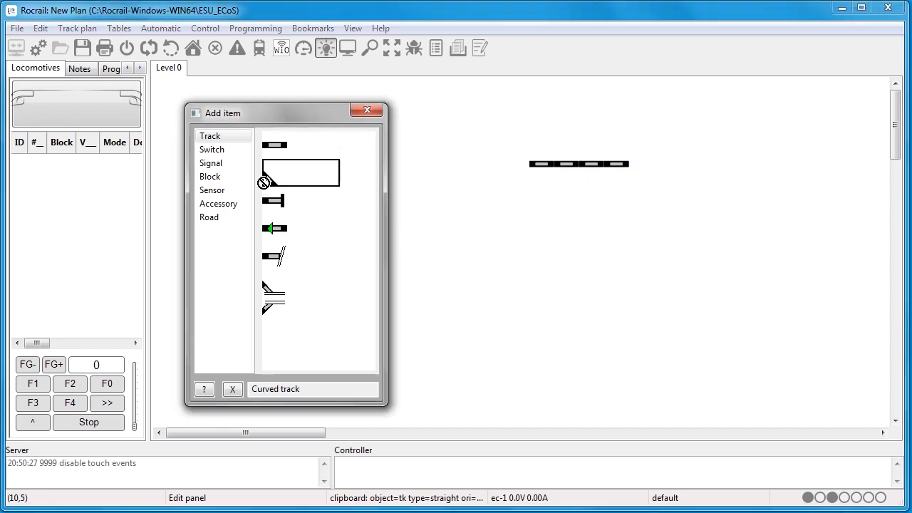
pyautogui.click(640, 175)
pyautogui.hotkey('ctrl', 'v')
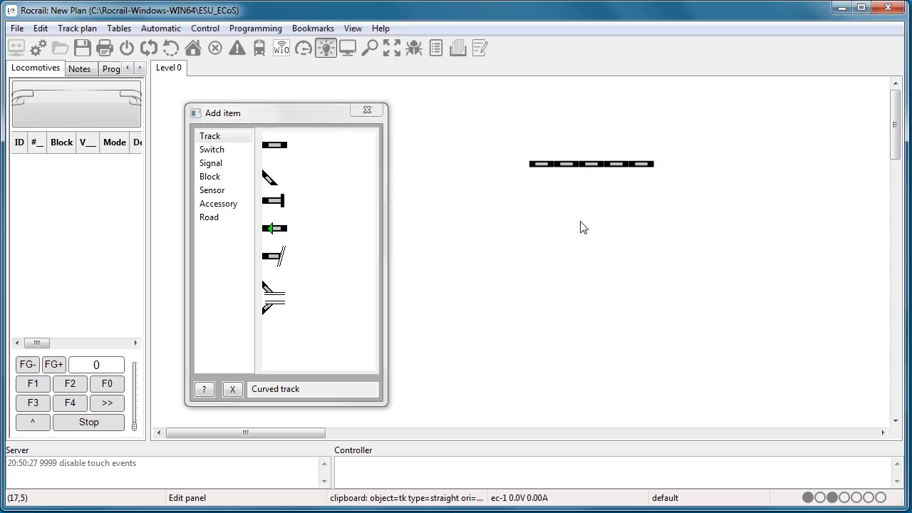
# Add a curved track at the right end of the row and a straight track below it oriented North
pyautogui.moveTo(265, 180); pyautogui.dragTo(664, 174)
pyautogui.moveTo(271, 144); pyautogui.dragTo(663, 194)
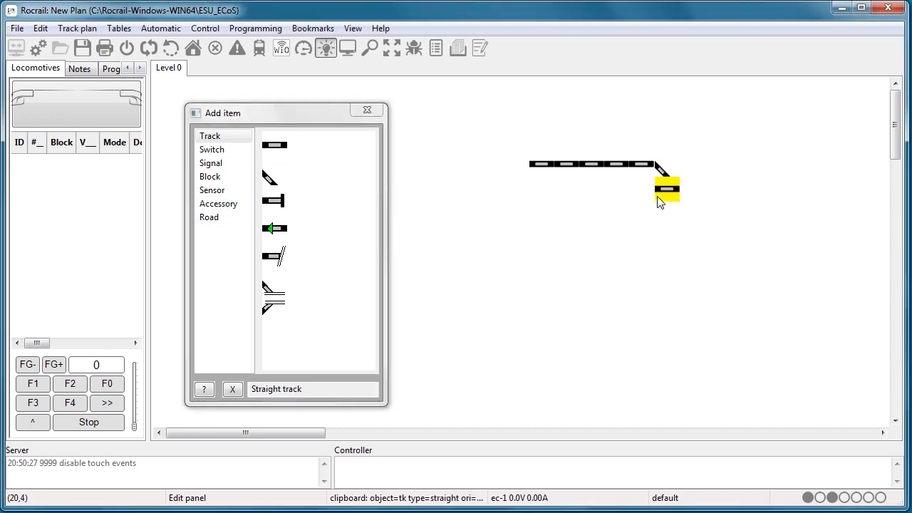
pyautogui.rightClick(663, 192)
pyautogui.moveTo(739, 371)
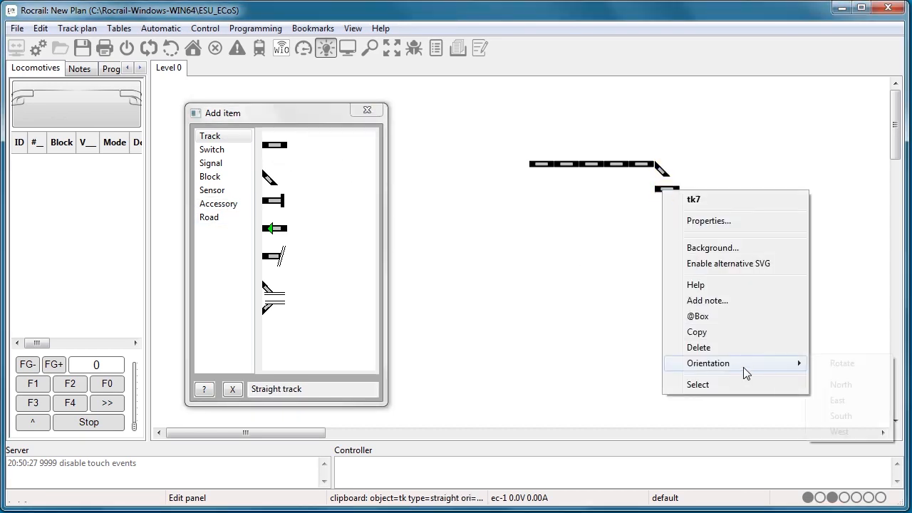
pyautogui.click(829, 386)
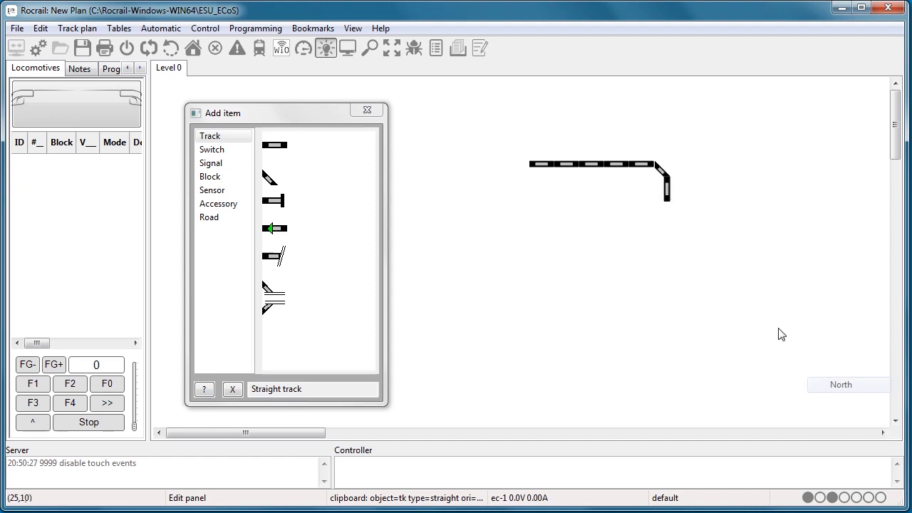
pyautogui.click(667, 189)
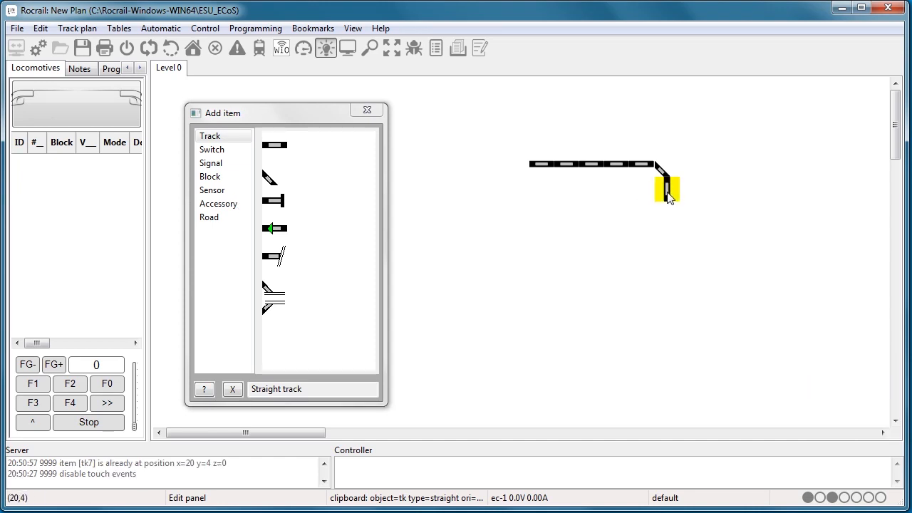
# Add a second straight track directly below the vertical one and orient it North
pyautogui.moveTo(275, 146); pyautogui.dragTo(667, 221)
pyautogui.rightClick(667, 222)
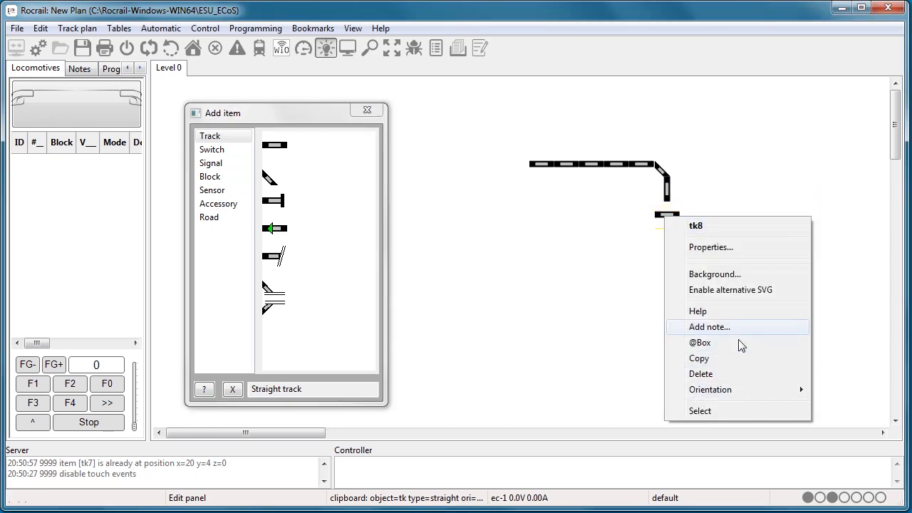
pyautogui.moveTo(731, 396)
pyautogui.click(842, 411)
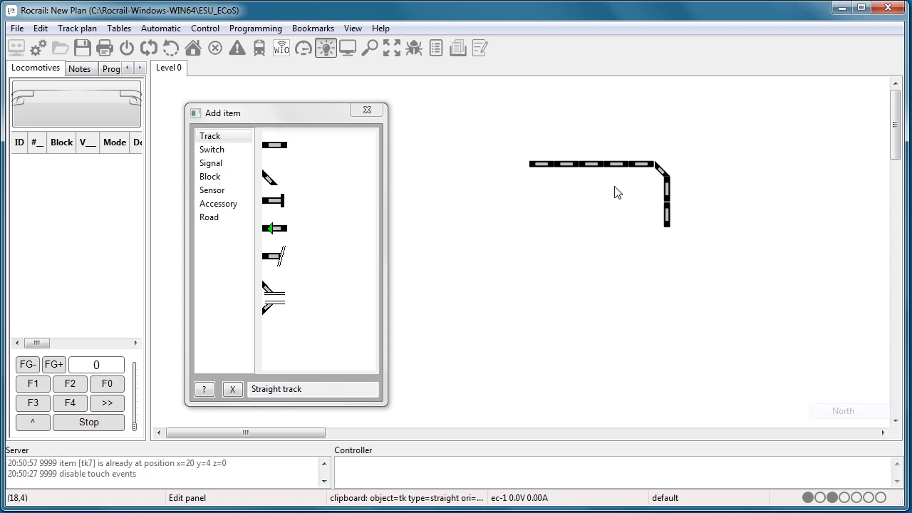
# Copy the lowest vertical straight track and paste four copies below it to extend the right side of the layout
pyautogui.rightClick(667, 218)
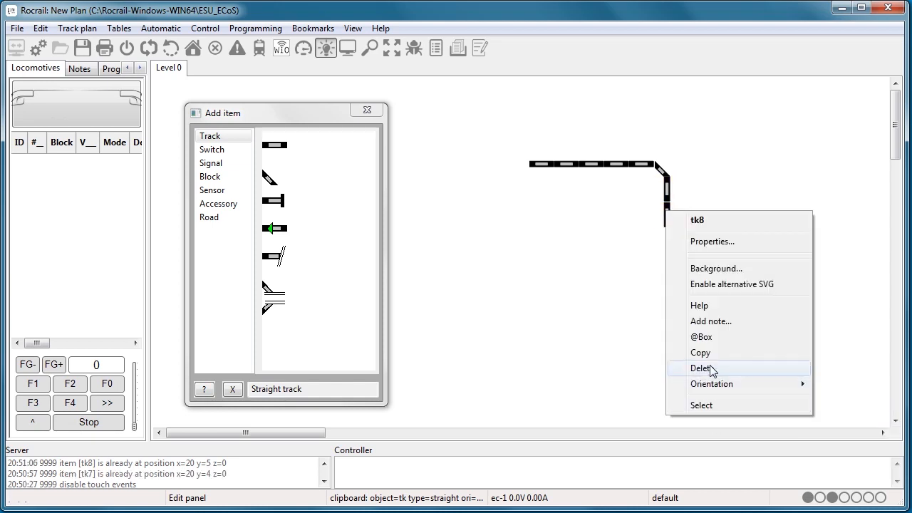
pyautogui.click(702, 354)
pyautogui.rightClick(672, 241)
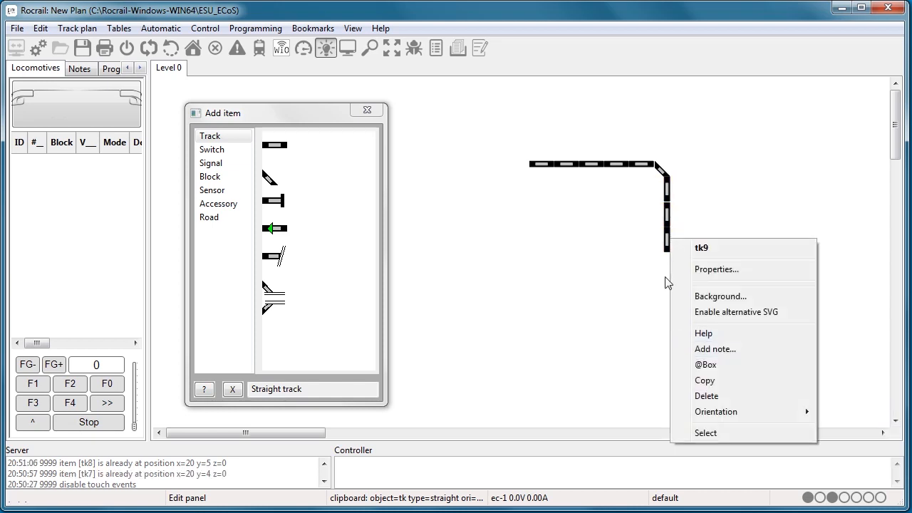
pyautogui.click(674, 249)
pyautogui.hotkey('ctrl', 'v')
pyautogui.hotkey('ctrl', 'v')
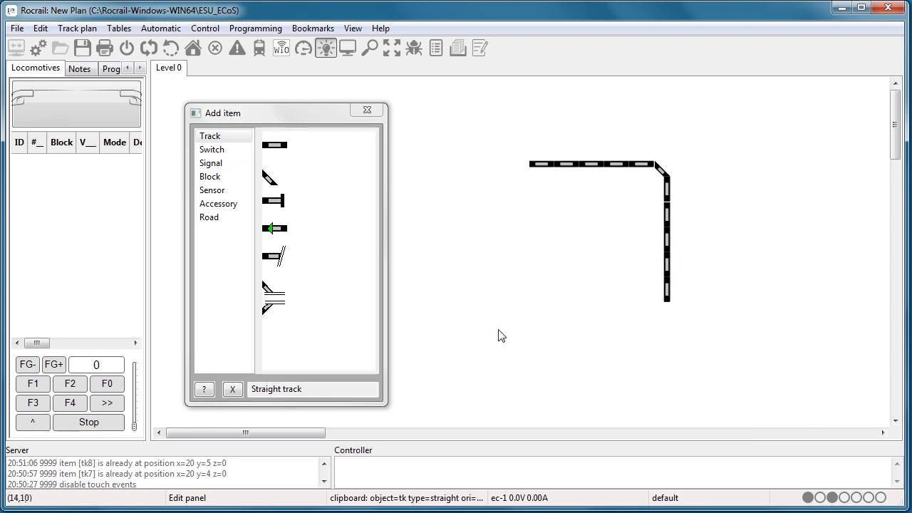
pyautogui.moveTo(269, 177); pyautogui.dragTo(667, 321)
pyautogui.rightClick(666, 321)
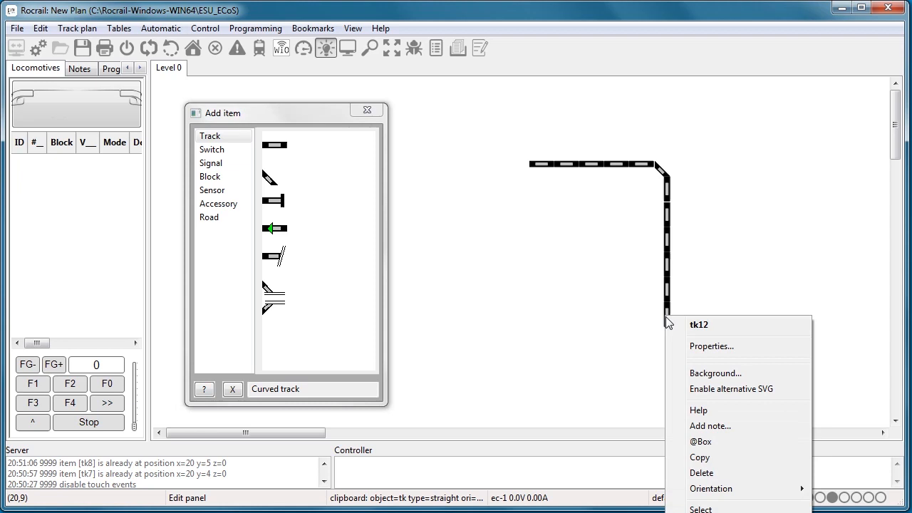
pyautogui.click(274, 199)
# Place a curved track below the vertical run and rotate it three times so it turns the track towards the left
pyautogui.moveTo(266, 179); pyautogui.dragTo(665, 340)
pyautogui.rightClick(666, 340)
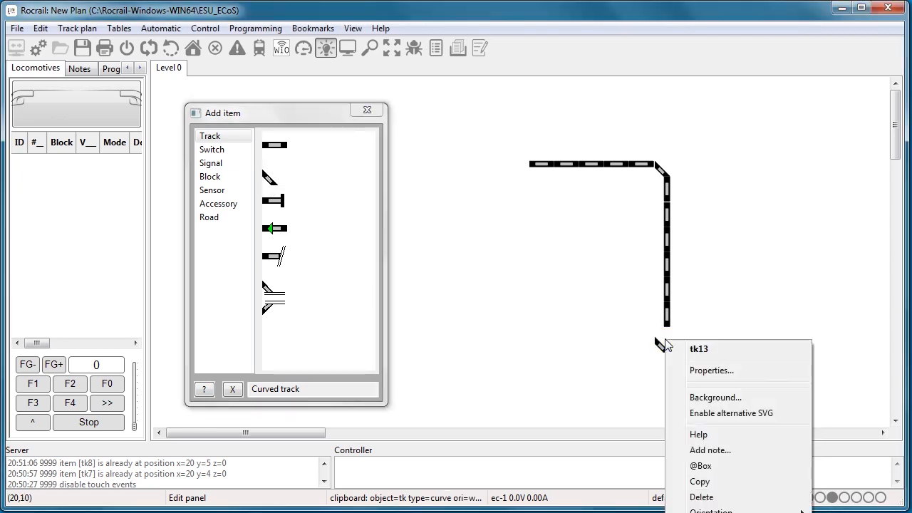
pyautogui.moveTo(721, 511)
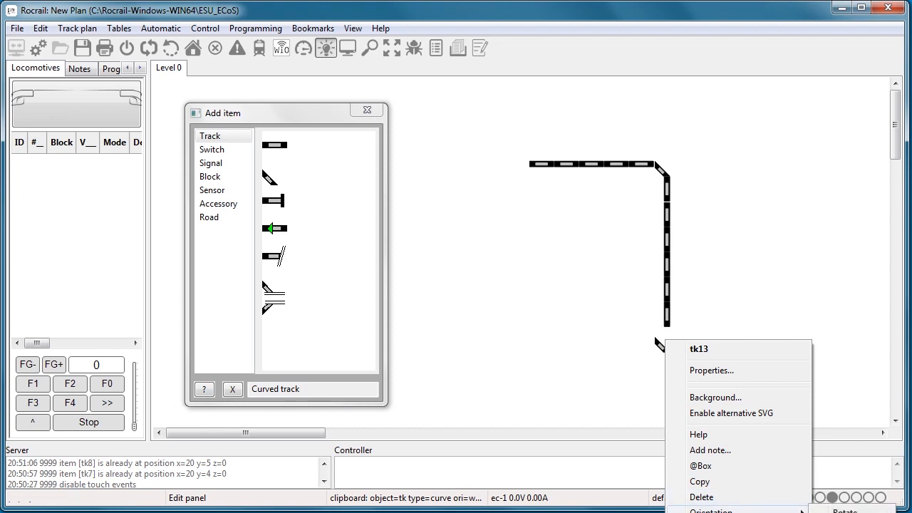
pyautogui.click(845, 510)
pyautogui.click(667, 345)
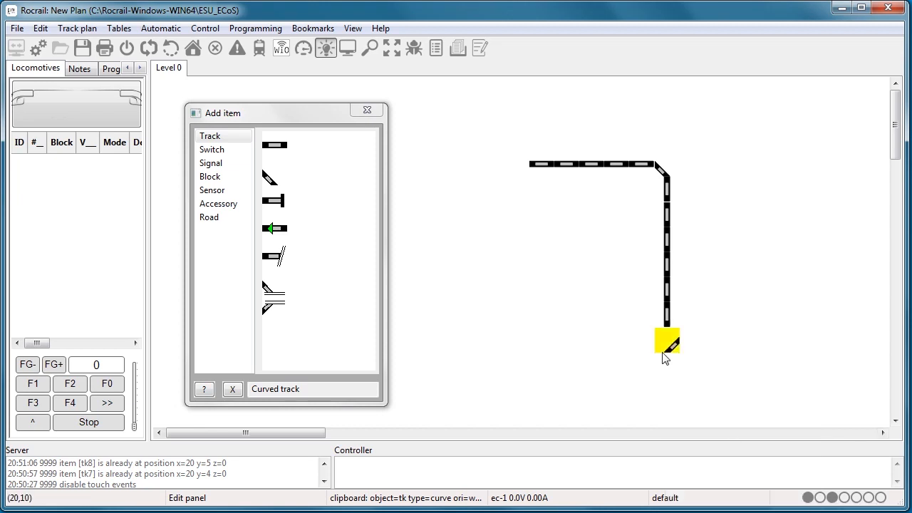
pyautogui.rightClick(670, 344)
pyautogui.moveTo(749, 509)
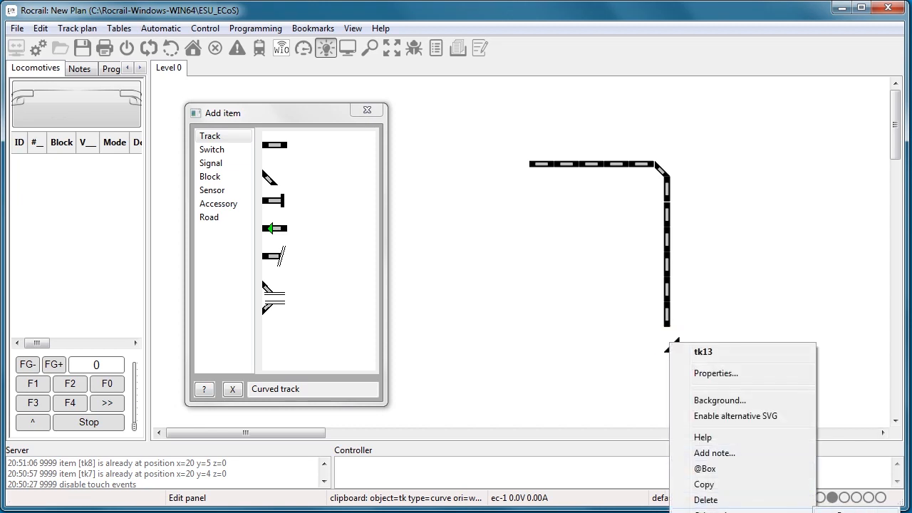
pyautogui.click(845, 510)
pyautogui.click(672, 343)
pyautogui.rightClick(674, 340)
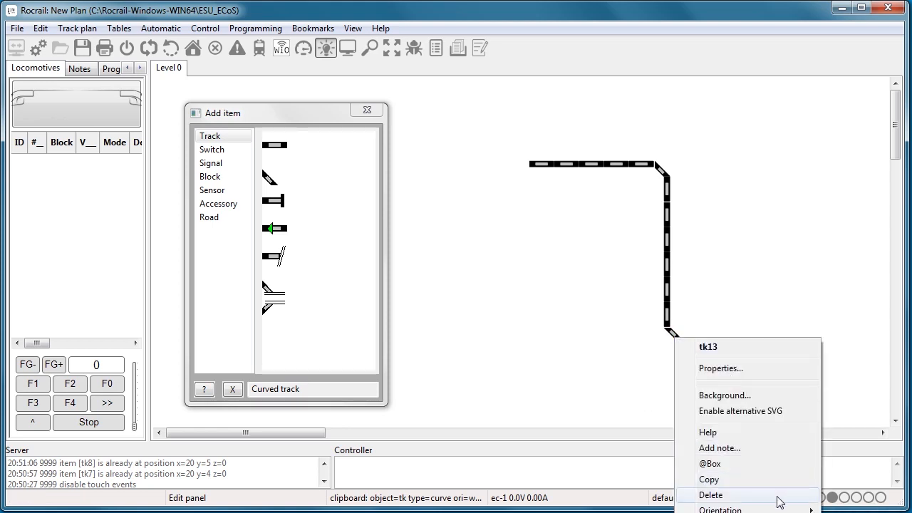
pyautogui.moveTo(788, 510)
pyautogui.click(848, 511)
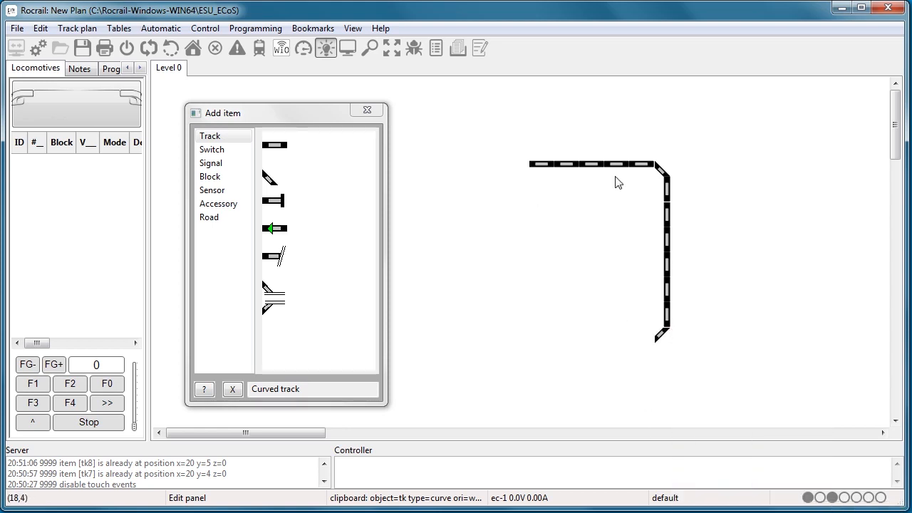
# Lay a horizontal row of five straight tracks leftward from the lower curve, rotating the second piece to lie horizontally
pyautogui.moveTo(274, 145); pyautogui.dragTo(622, 344)
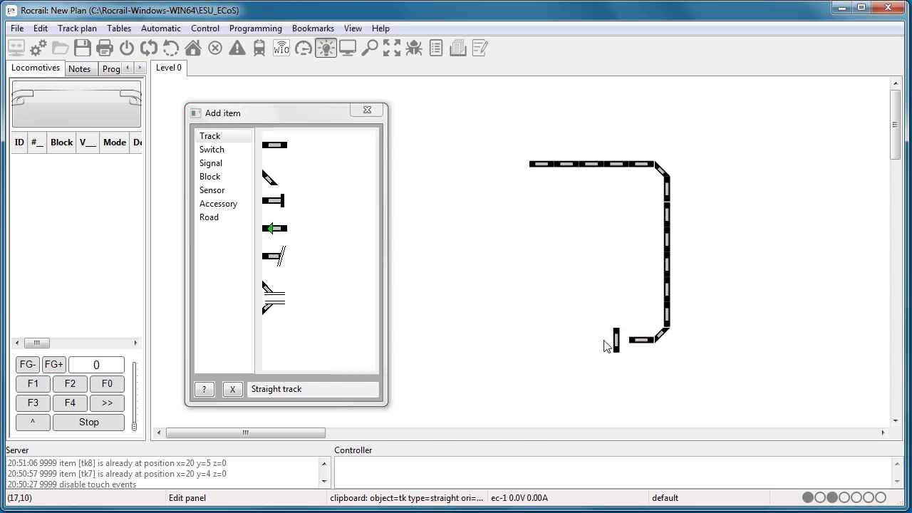
pyautogui.rightClick(615, 340)
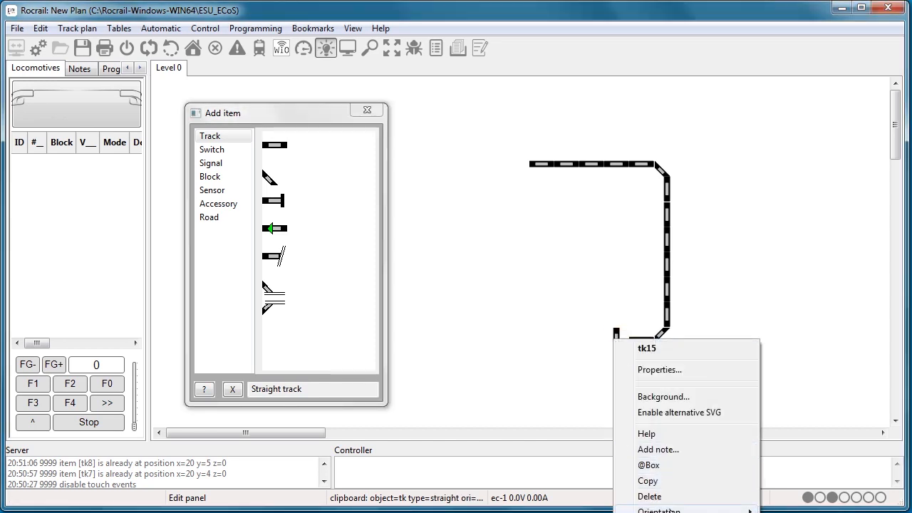
pyautogui.moveTo(734, 512)
pyautogui.click(792, 511)
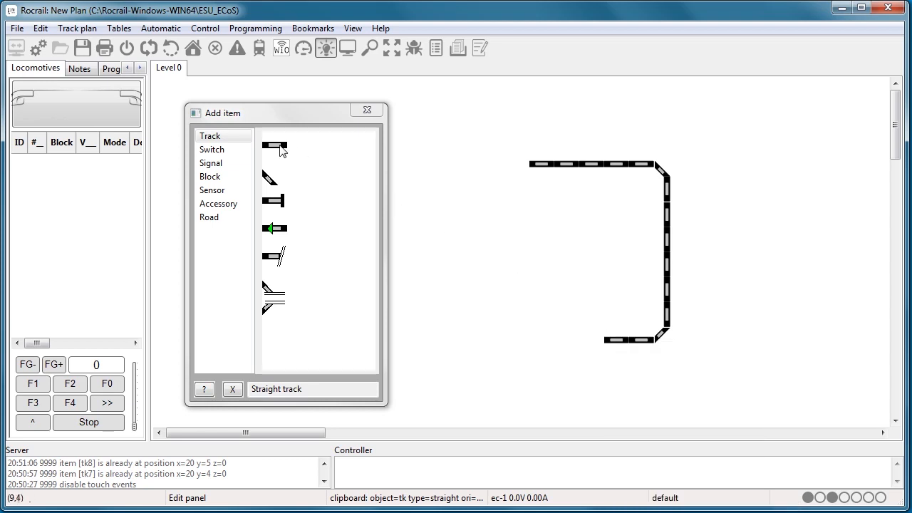
pyautogui.moveTo(278, 146); pyautogui.dragTo(592, 345)
pyautogui.moveTo(269, 142); pyautogui.dragTo(570, 346)
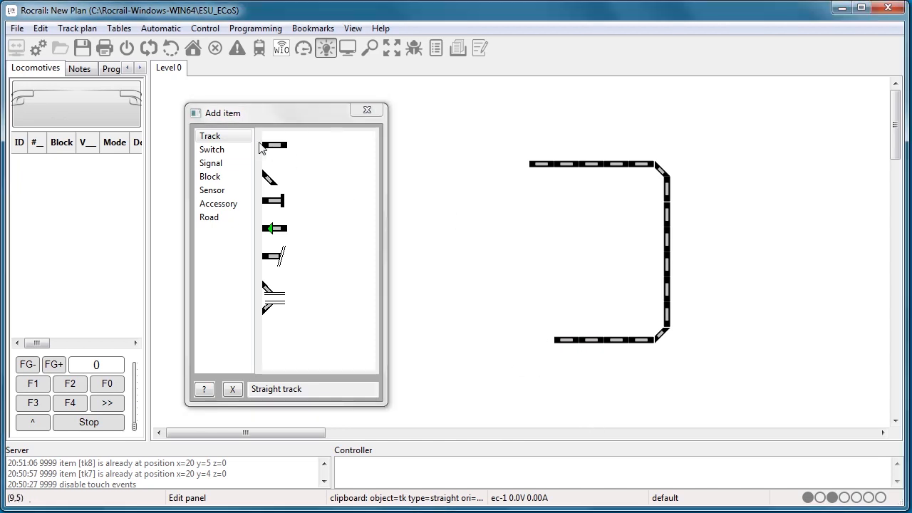
pyautogui.moveTo(265, 146); pyautogui.dragTo(547, 347)
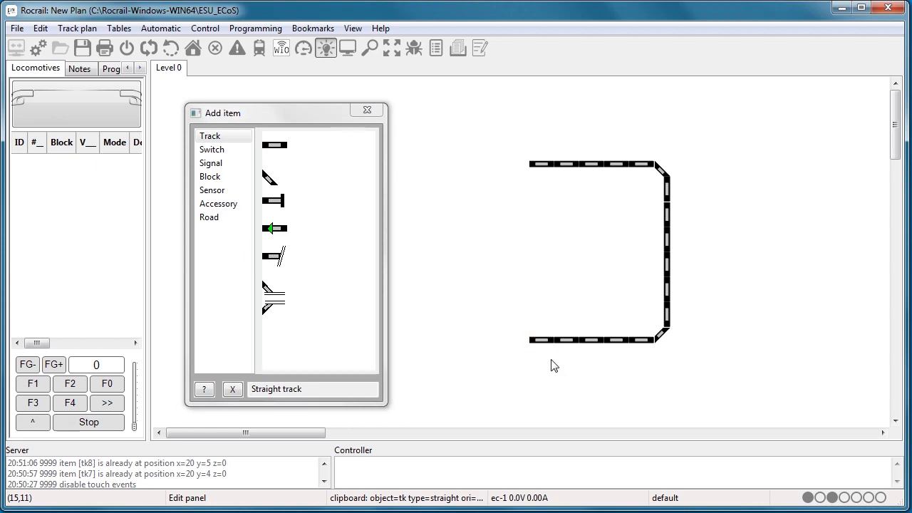
# Replace the middle straight track of the lower horizontal row with a left turnout
pyautogui.moveTo(596, 342); pyautogui.dragTo(597, 344)
pyautogui.rightClick(598, 344)
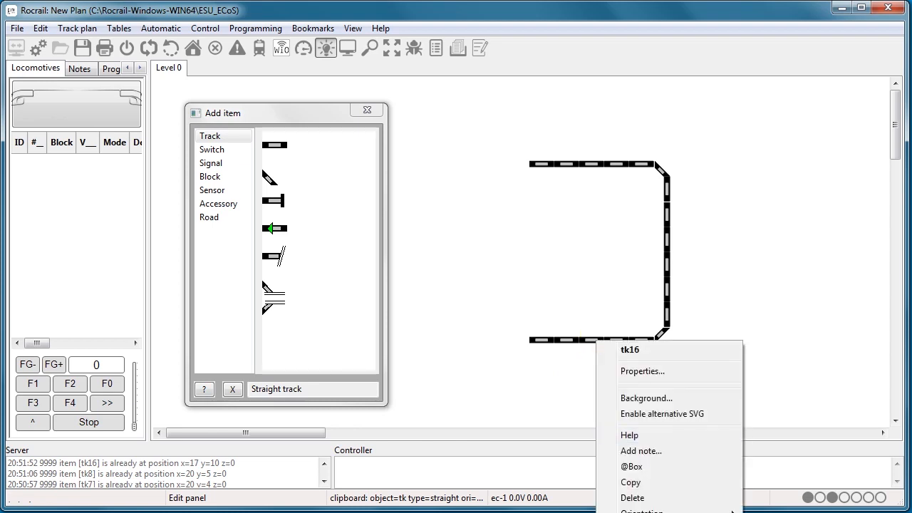
pyautogui.click(642, 499)
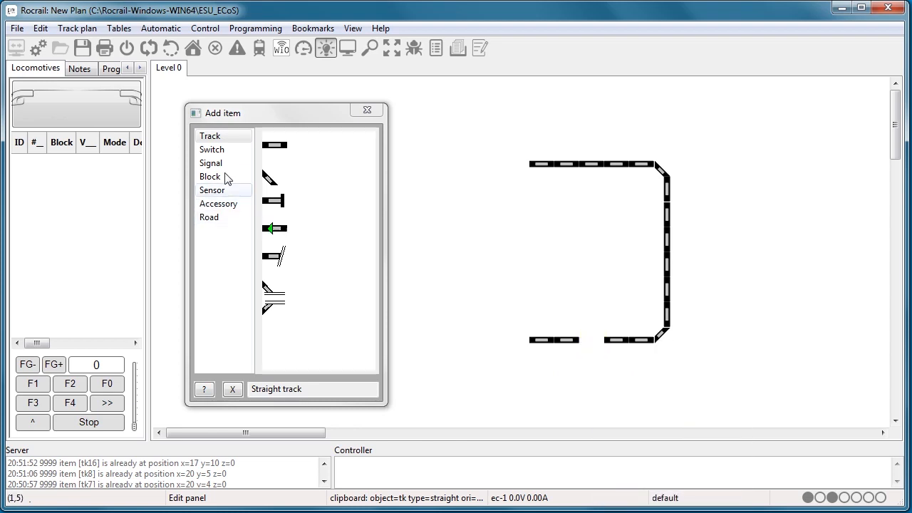
pyautogui.click(223, 150)
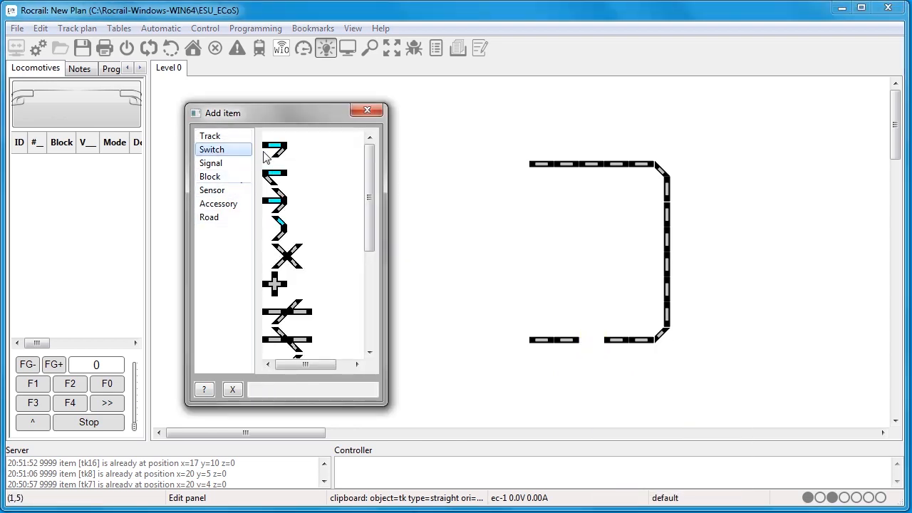
pyautogui.moveTo(274, 149); pyautogui.dragTo(597, 345)
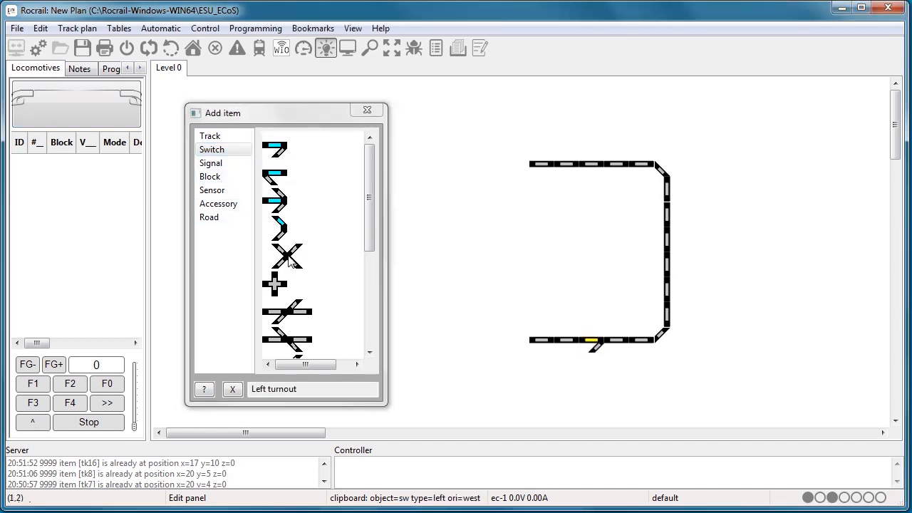
# Place a curved track below the turnout and rotate it until it continues the diverging branch diagonally down to the left
pyautogui.click(212, 136)
pyautogui.click(268, 177)
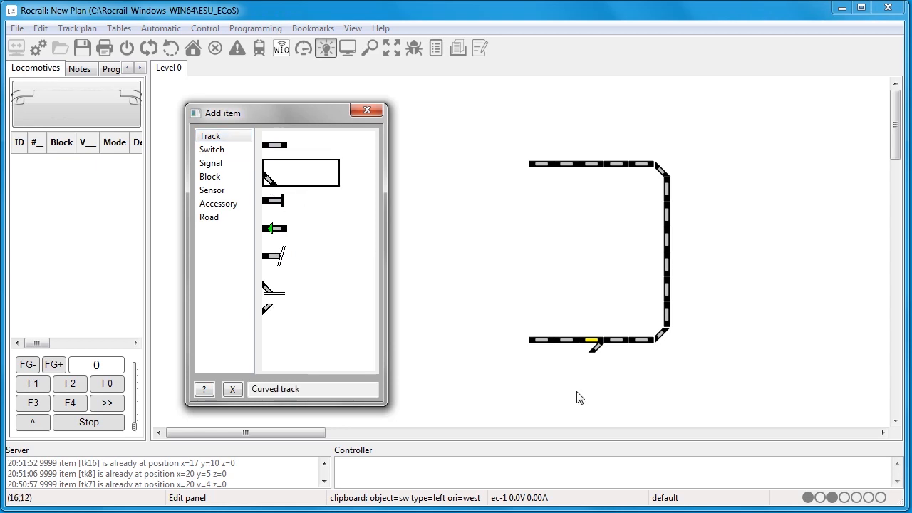
pyautogui.moveTo(268, 180); pyautogui.dragTo(591, 366)
pyautogui.rightClick(592, 363)
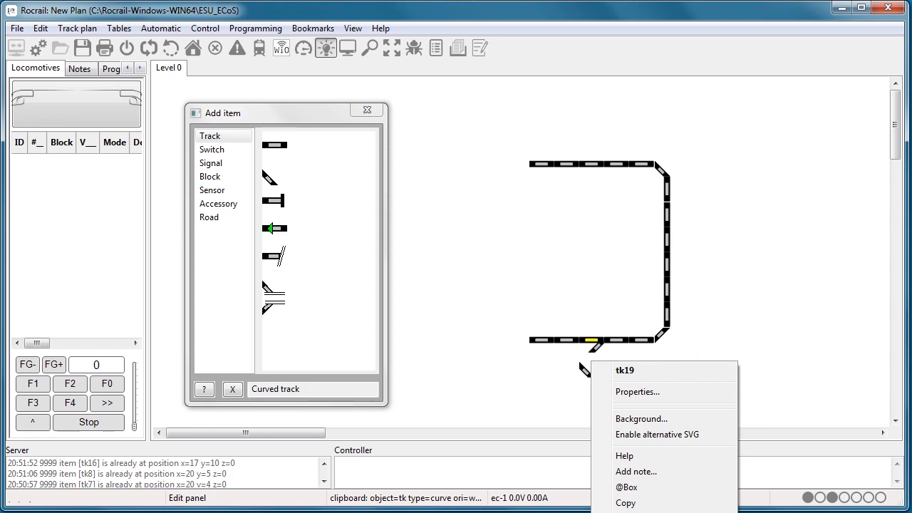
pyautogui.click(626, 502)
pyautogui.click(598, 369)
pyautogui.rightClick(597, 369)
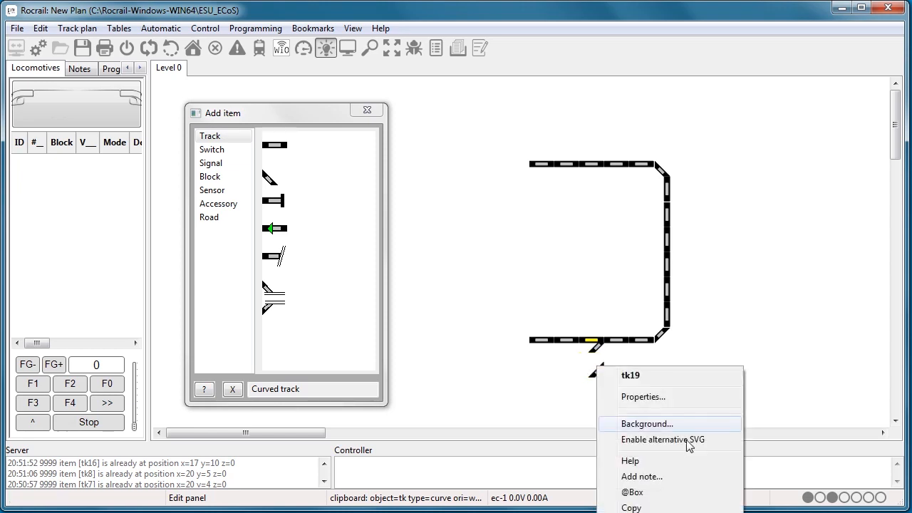
pyautogui.click(596, 366)
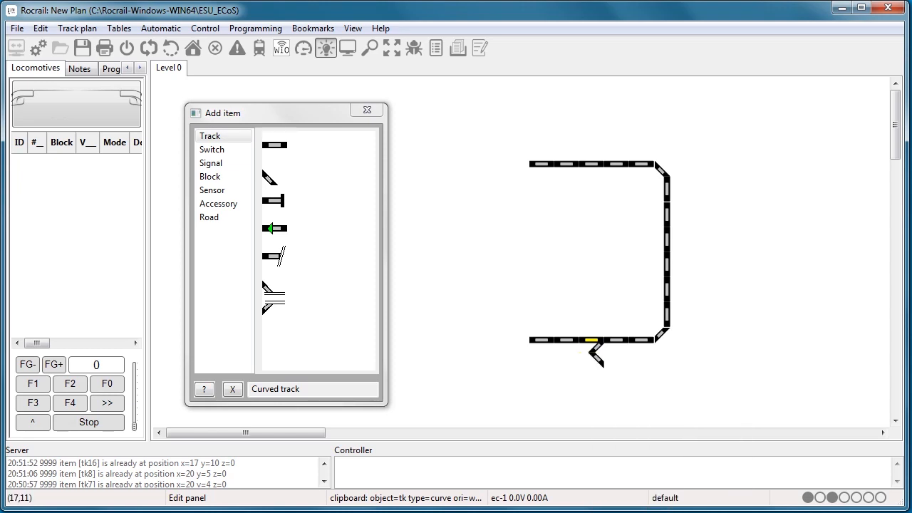
pyautogui.rightClick(593, 358)
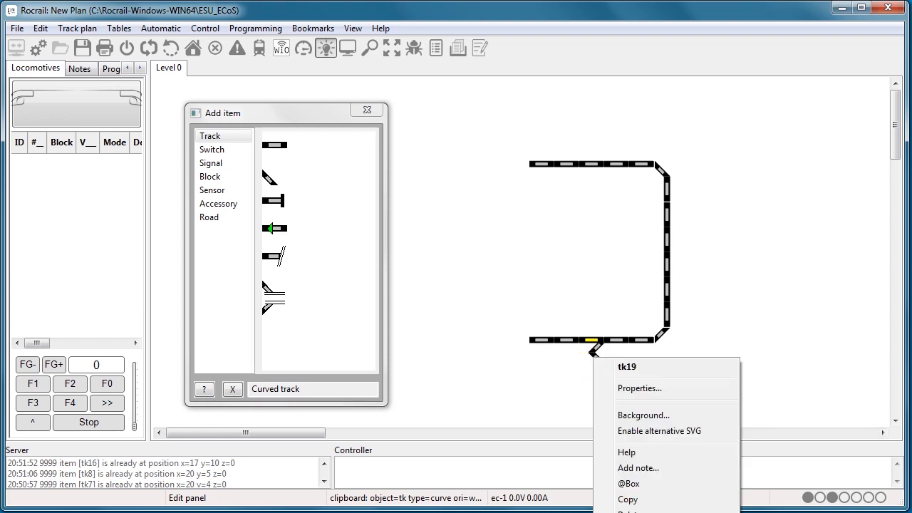
pyautogui.click(461, 344)
# Lay two horizontal straight tracks leftward from the end of the diverging branch and close the item palette
pyautogui.click(276, 146)
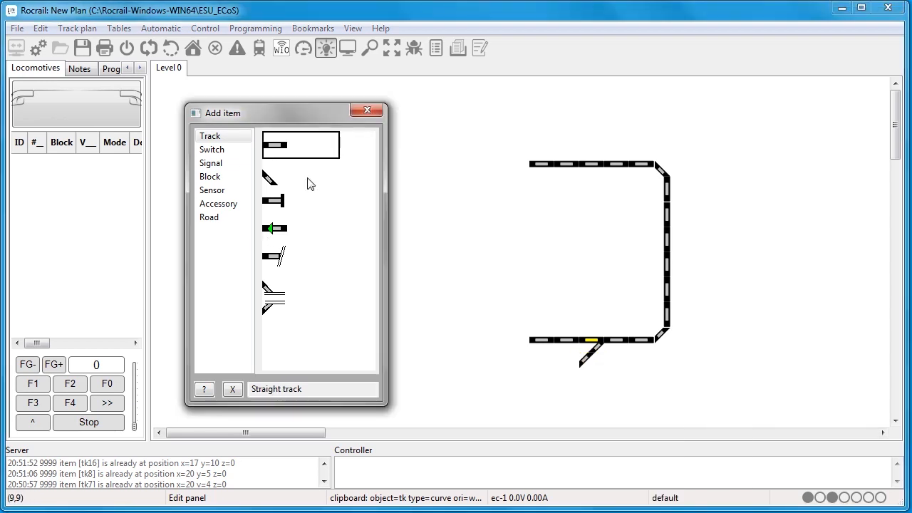
pyautogui.moveTo(275, 149); pyautogui.dragTo(575, 372)
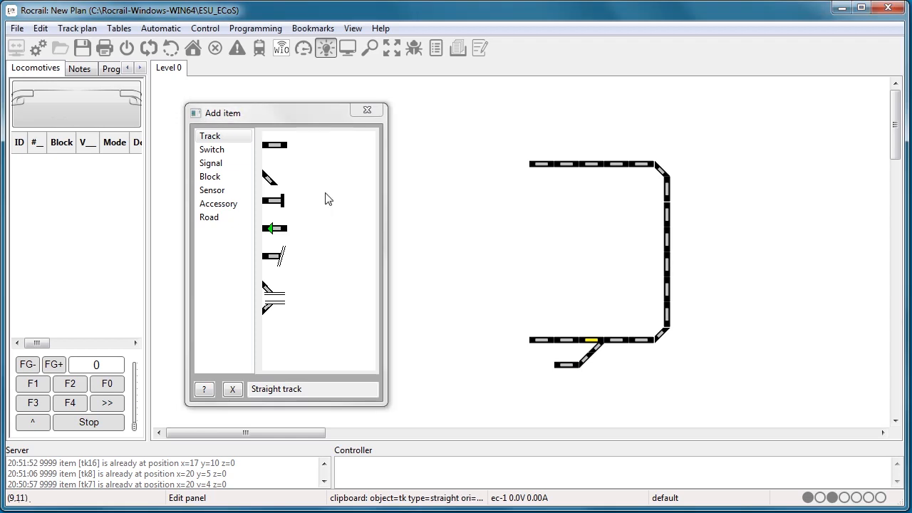
pyautogui.moveTo(421, 272); pyautogui.dragTo(542, 367)
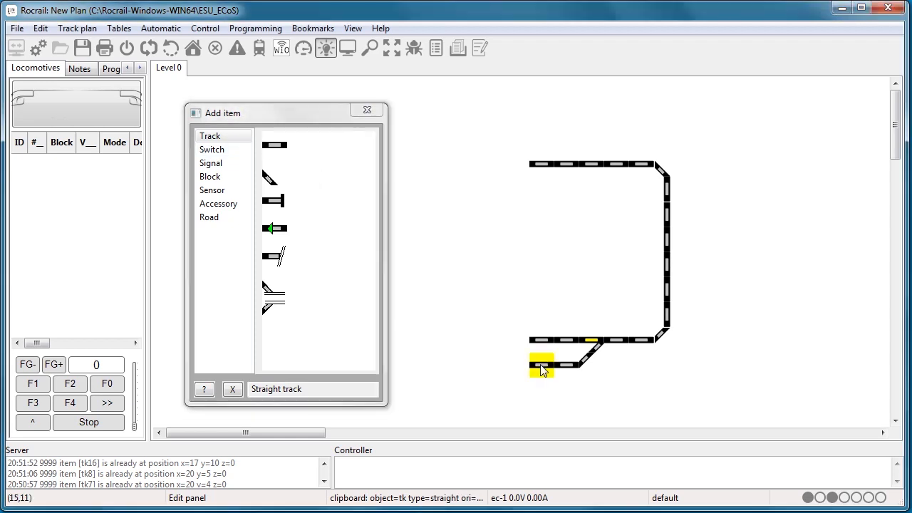
pyautogui.click(370, 109)
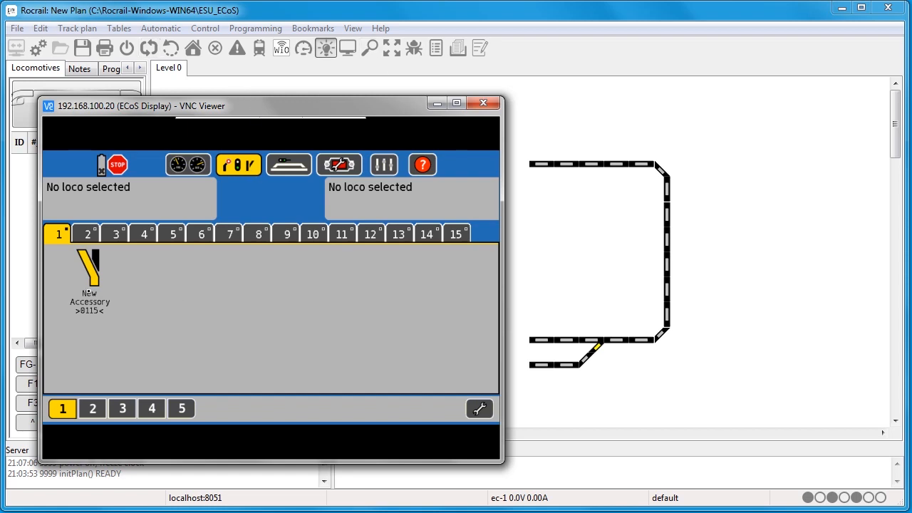
# Try to operate turnout accessory 0115 on the ECoS display in VNC Viewer and minimize the viewer
pyautogui.click(93, 273)
pyautogui.click(436, 104)
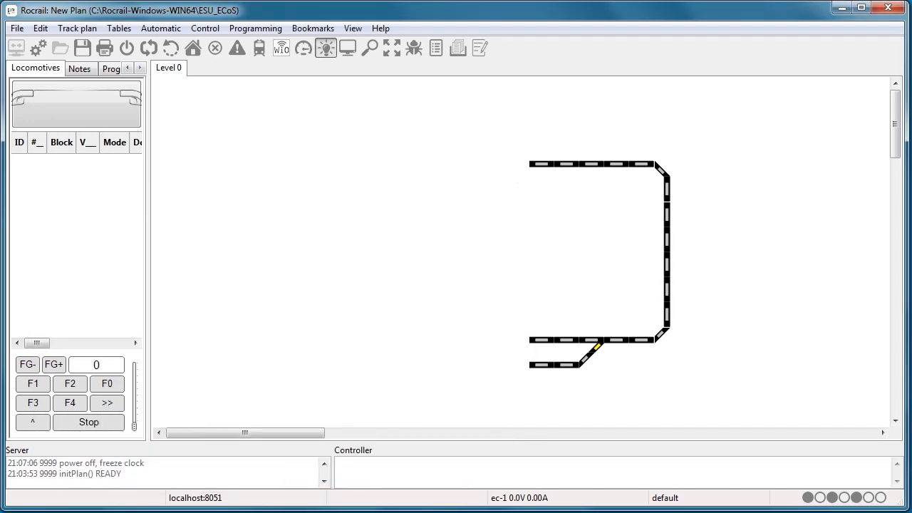
# Open the switch table, move the dialog aside and show the interface settings of switch sw1
pyautogui.click(119, 29)
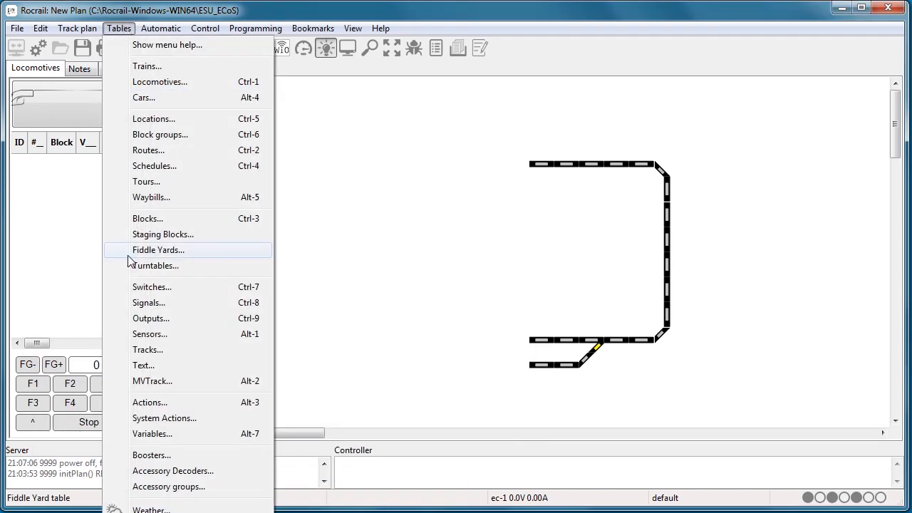
pyautogui.click(142, 289)
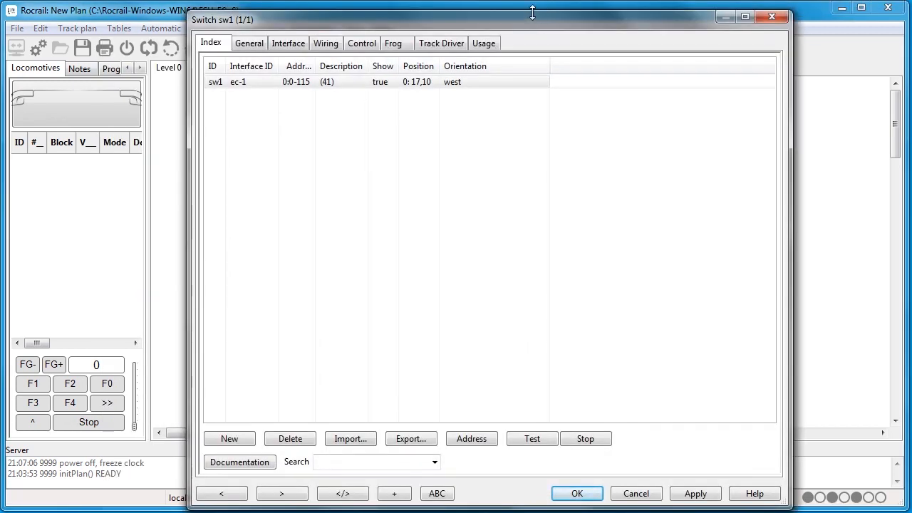
pyautogui.moveTo(533, 12); pyautogui.dragTo(532, 71)
pyautogui.moveTo(475, 79); pyautogui.dragTo(343, 61)
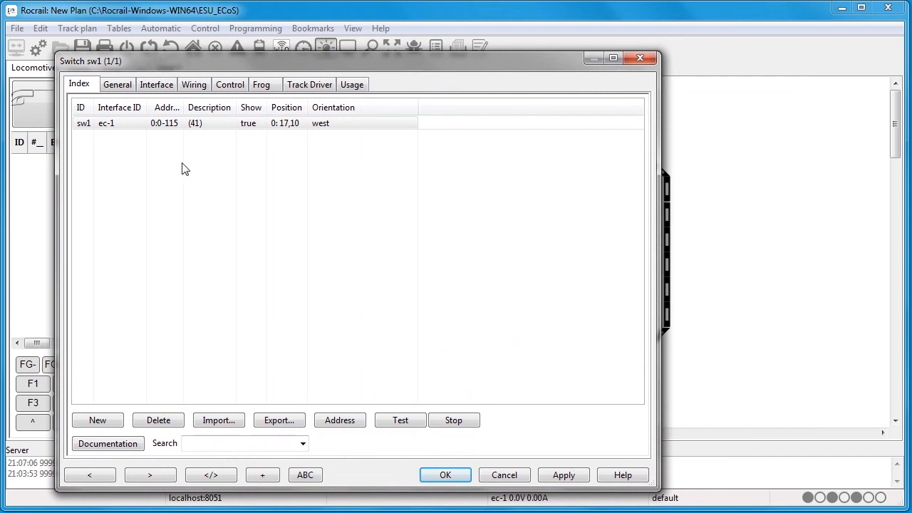
pyautogui.click(169, 127)
pyautogui.click(156, 84)
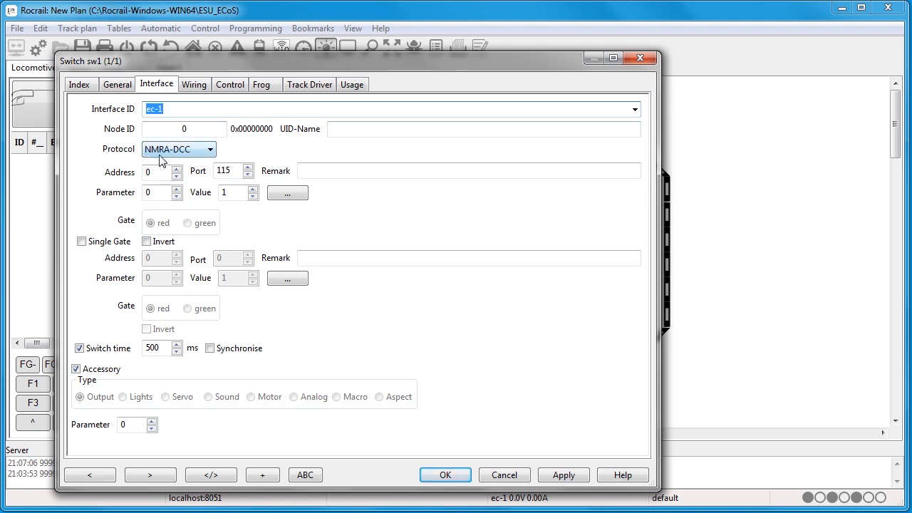
# Choose the NMRA-DCC protocol for switch sw1, check its port number and accept the settings
pyautogui.click(191, 158)
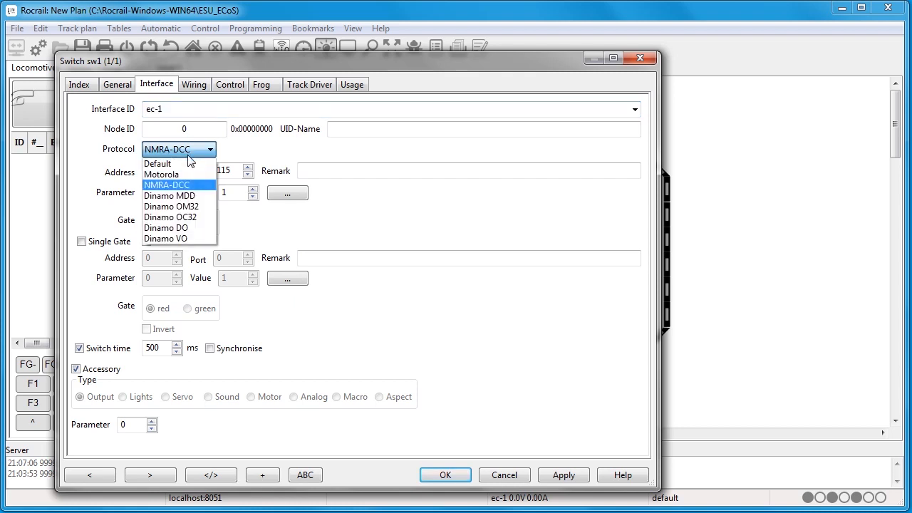
pyautogui.click(164, 186)
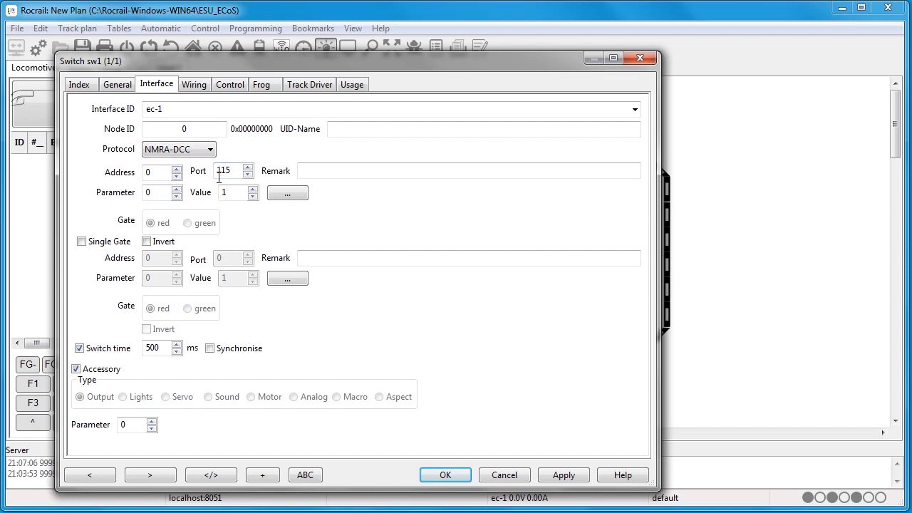
pyautogui.moveTo(218, 171); pyautogui.dragTo(240, 171)
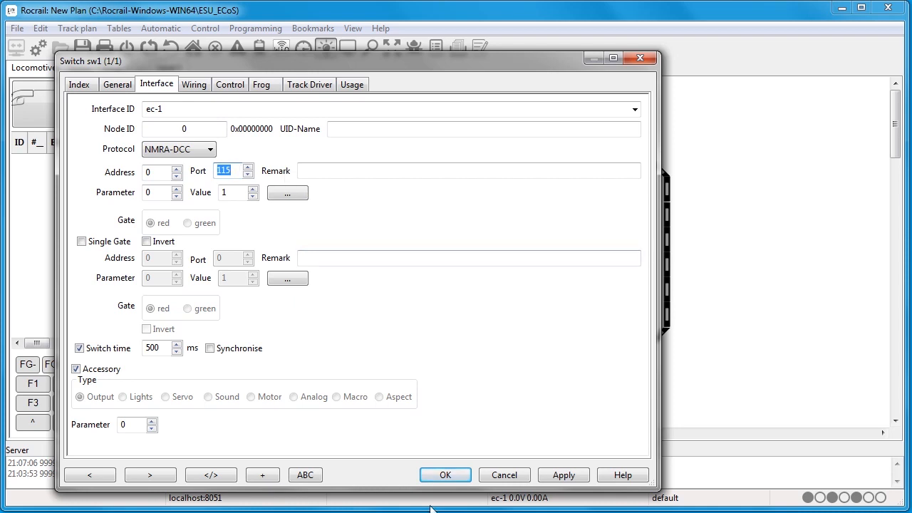
pyautogui.click(433, 475)
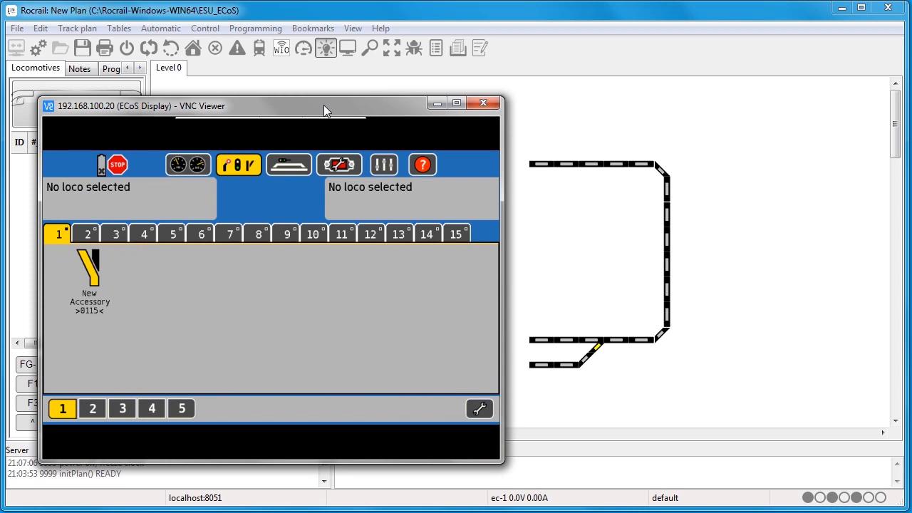
# Turn on the layout power in Rocrail and toggle turnout accessory 0115 on the ECoS display
pyautogui.moveTo(324, 105); pyautogui.dragTo(311, 89)
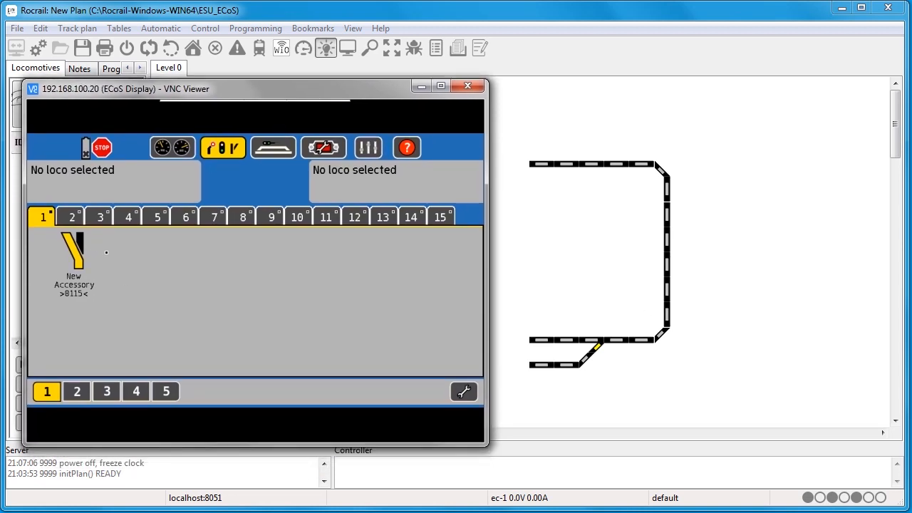
pyautogui.click(76, 251)
pyautogui.click(127, 47)
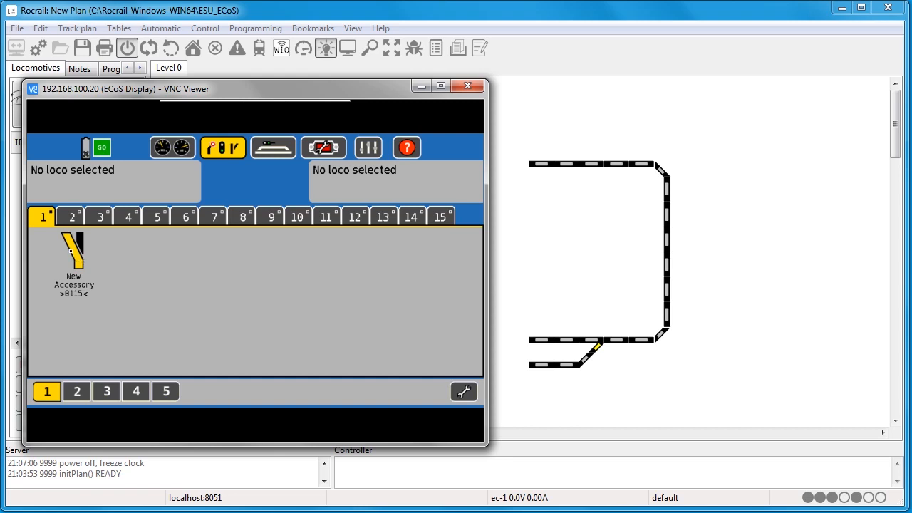
pyautogui.click(74, 251)
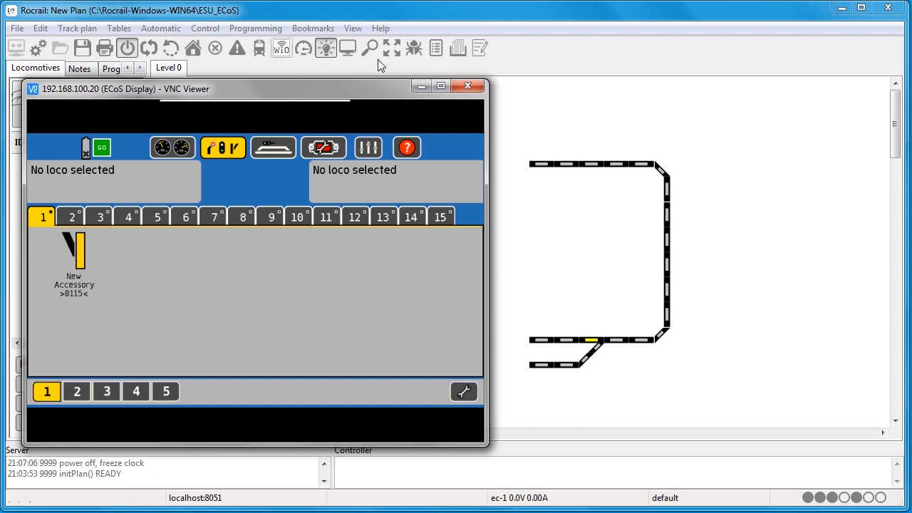
# Toggle the turnout in the Rocrail track plan, check its position on the ECoS display and return to Rocrail
pyautogui.click(595, 348)
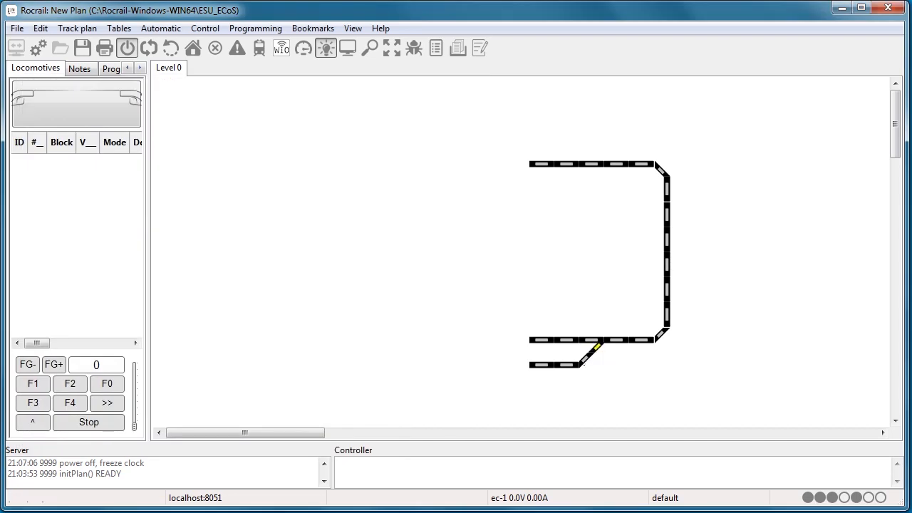
pyautogui.hotkey('alt', 'Tab')
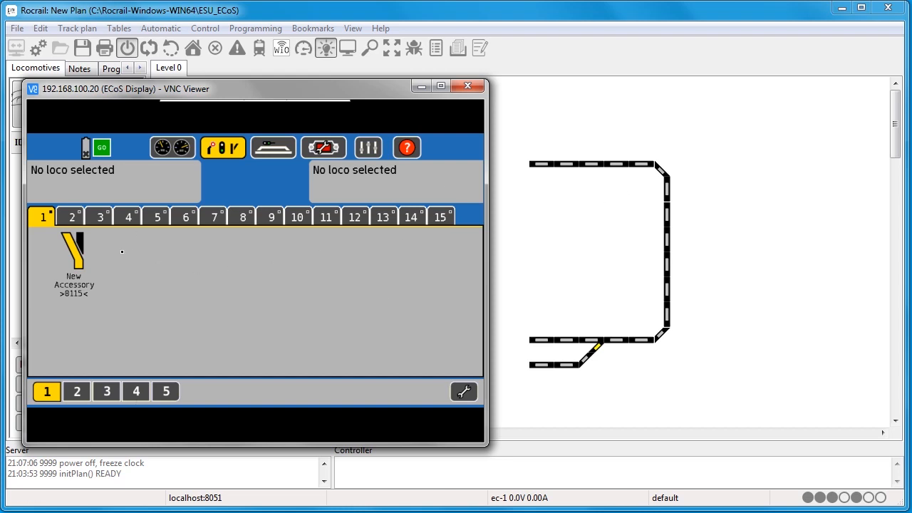
pyautogui.click(555, 15)
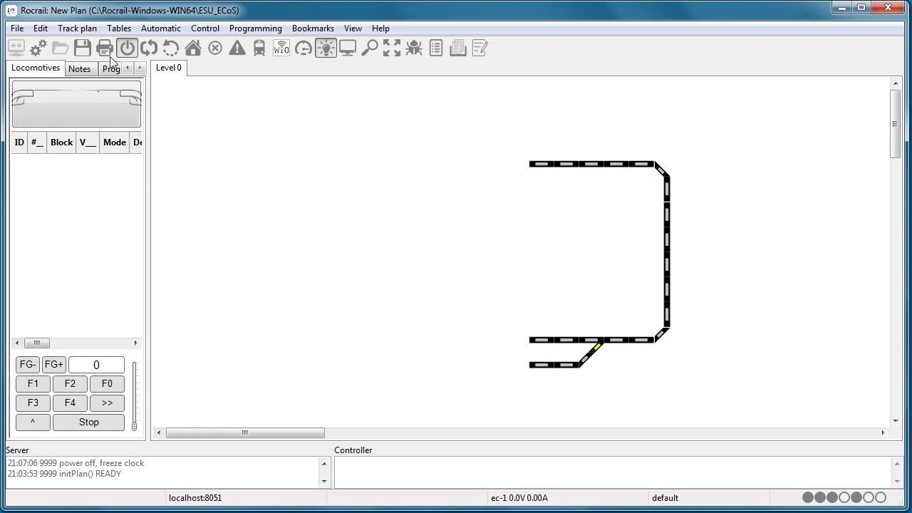
# Open the locomotive table and create a new locomotive entry
pyautogui.click(117, 29)
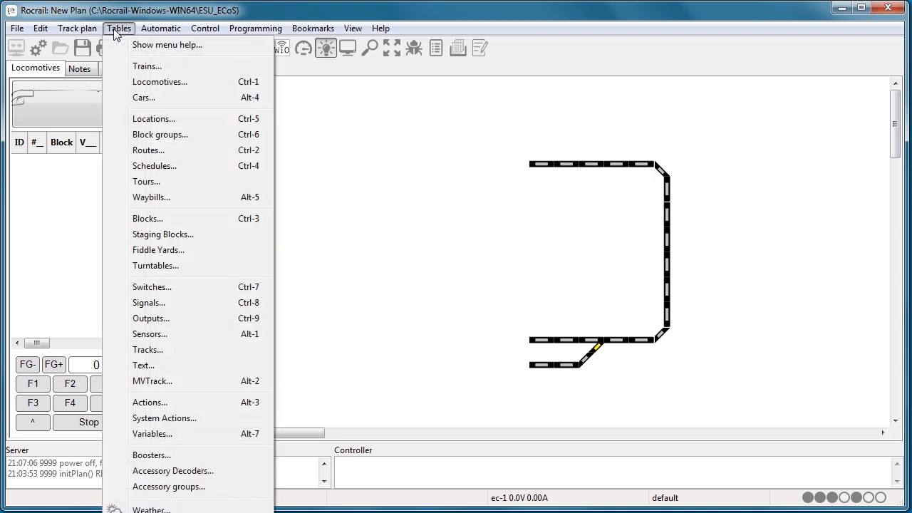
pyautogui.click(160, 84)
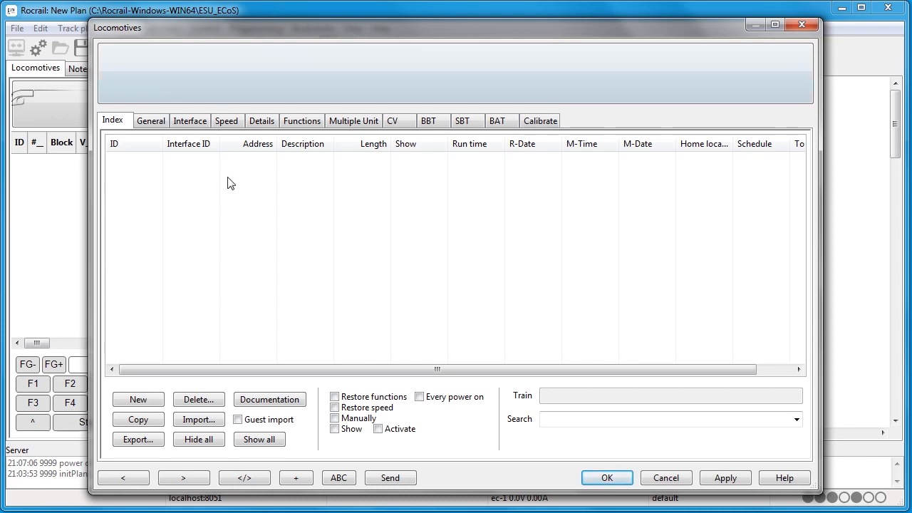
pyautogui.click(199, 123)
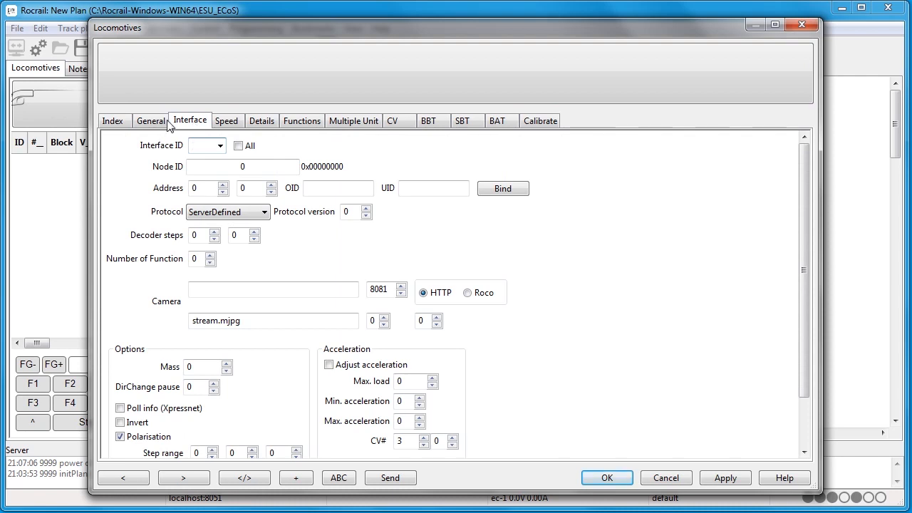
pyautogui.click(112, 127)
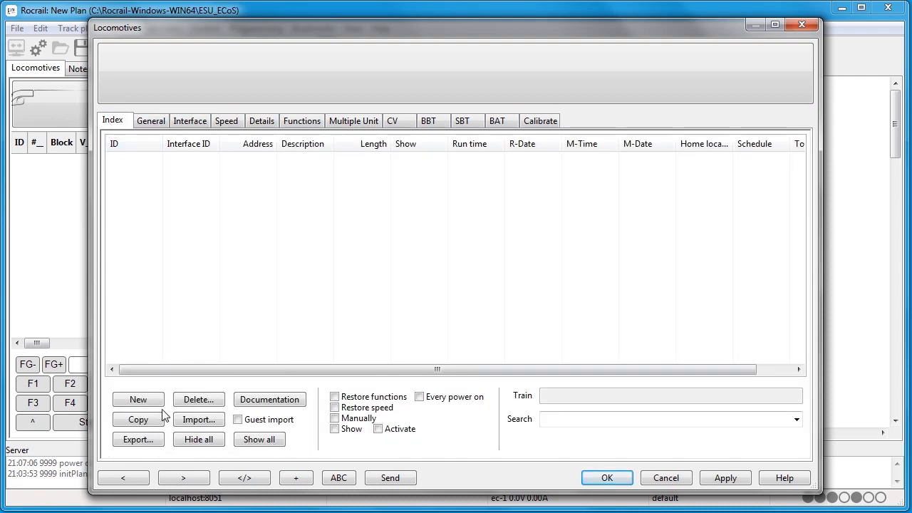
pyautogui.click(139, 401)
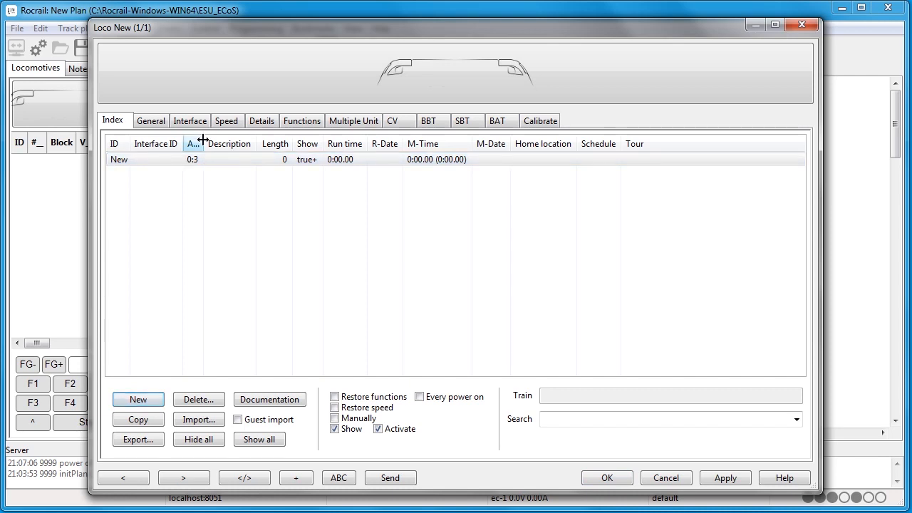
# Widen the Address column, then assign the new locomotive to interface ec-1 with address 1008
pyautogui.moveTo(204, 143); pyautogui.dragTo(238, 145)
pyautogui.click(224, 163)
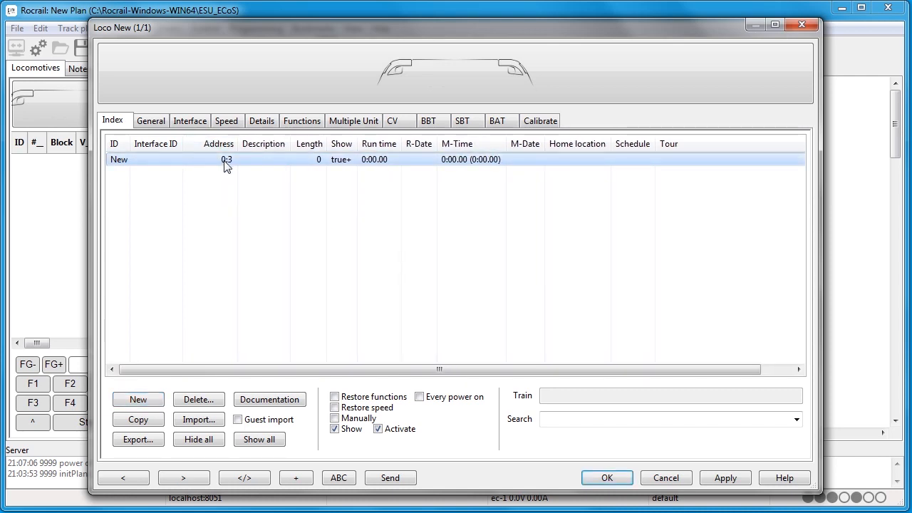
pyautogui.click(190, 122)
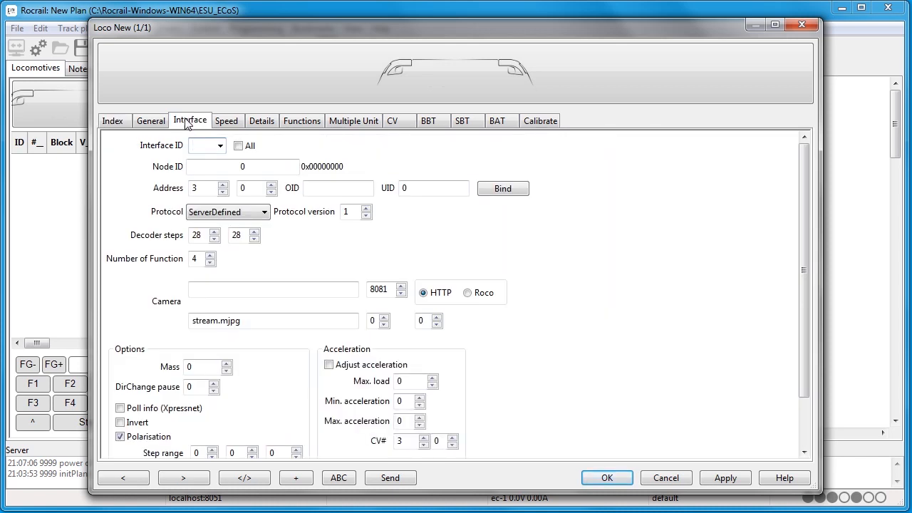
pyautogui.click(220, 146)
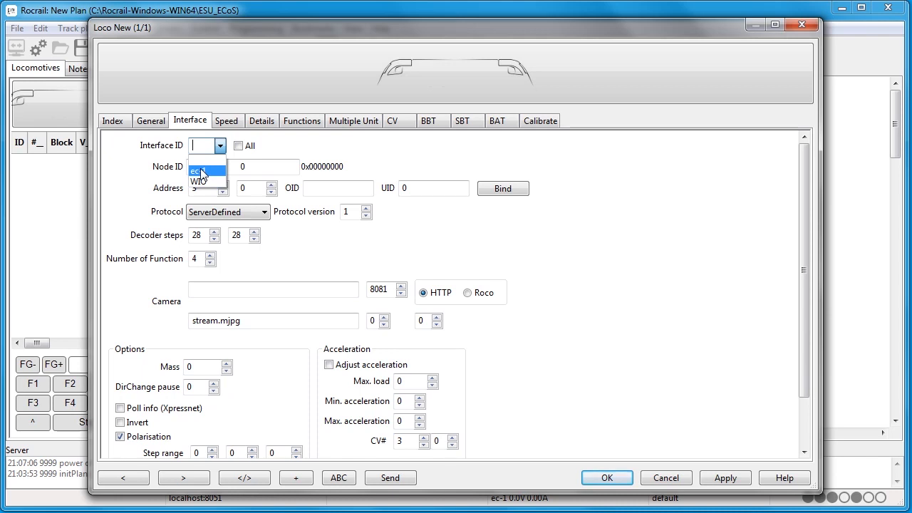
pyautogui.click(200, 172)
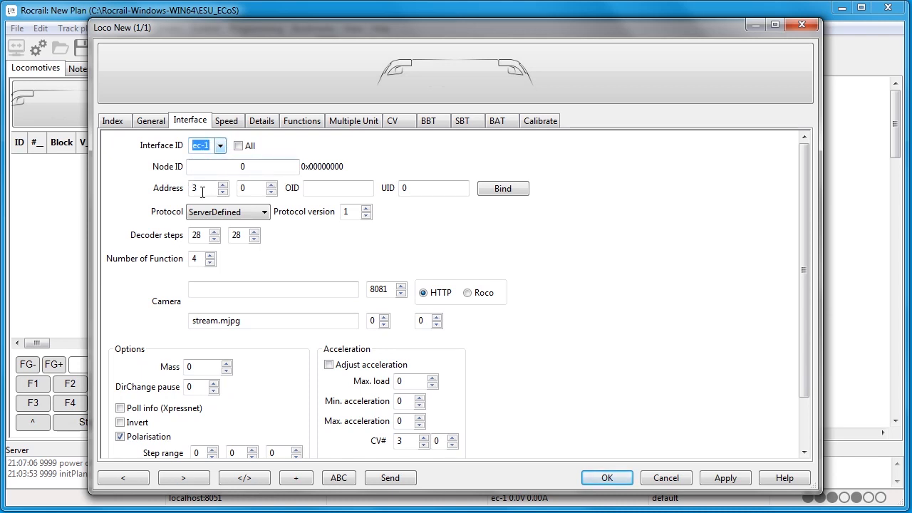
pyautogui.moveTo(202, 190); pyautogui.dragTo(180, 187)
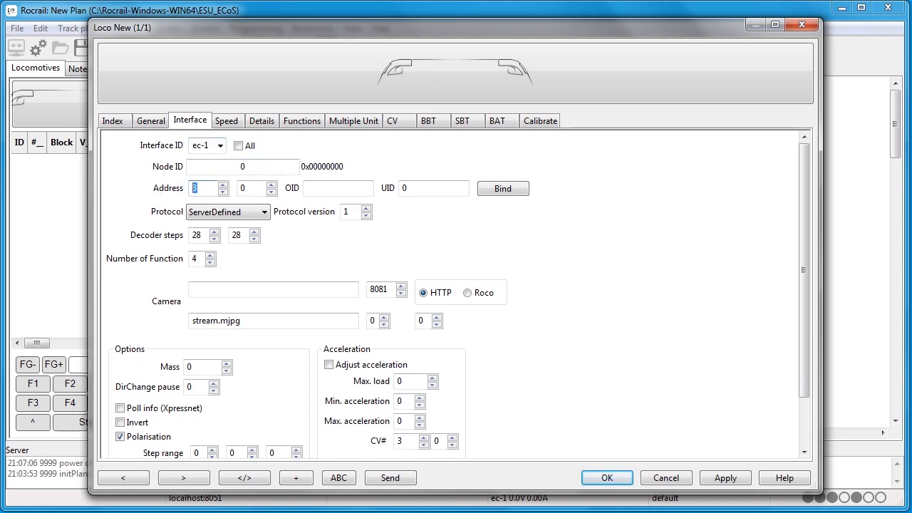
pyautogui.write('1008')
# Open the image file chooser from the new locomotive's general settings and browse to the C: drive
pyautogui.click(121, 121)
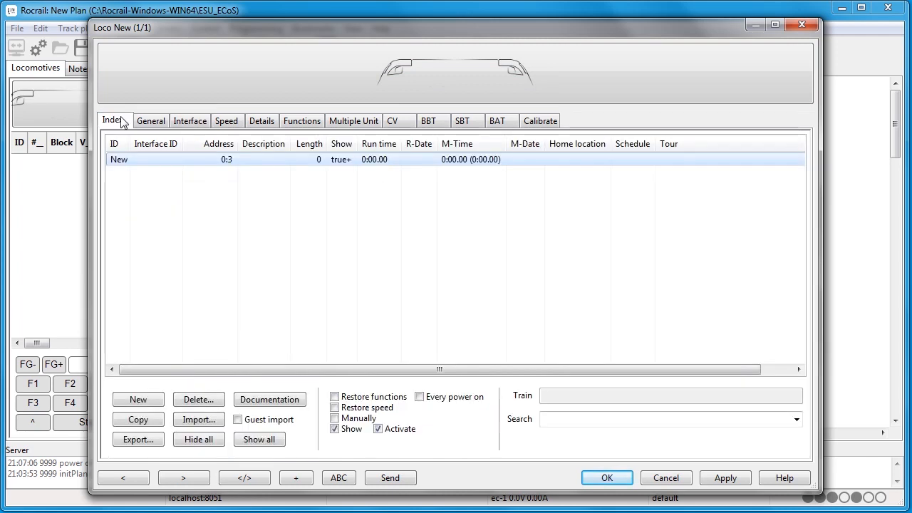
pyautogui.click(152, 121)
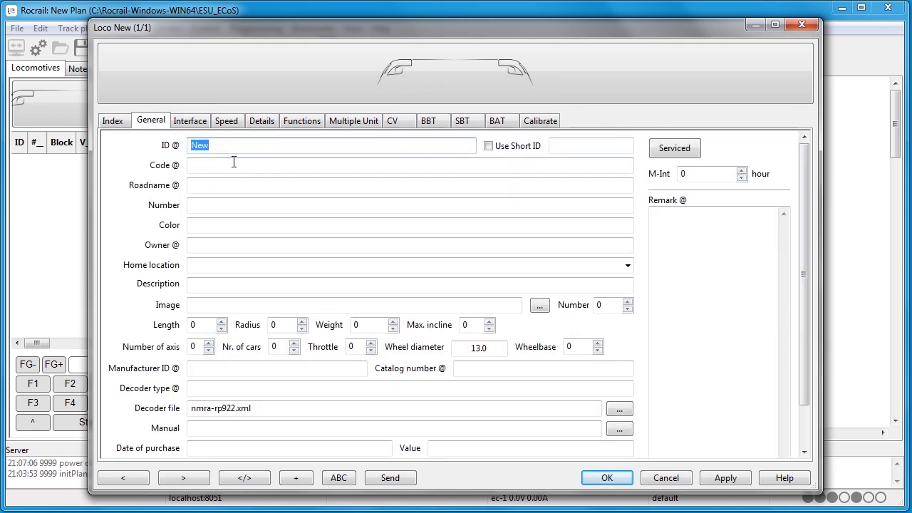
pyautogui.click(540, 305)
pyautogui.click(162, 329)
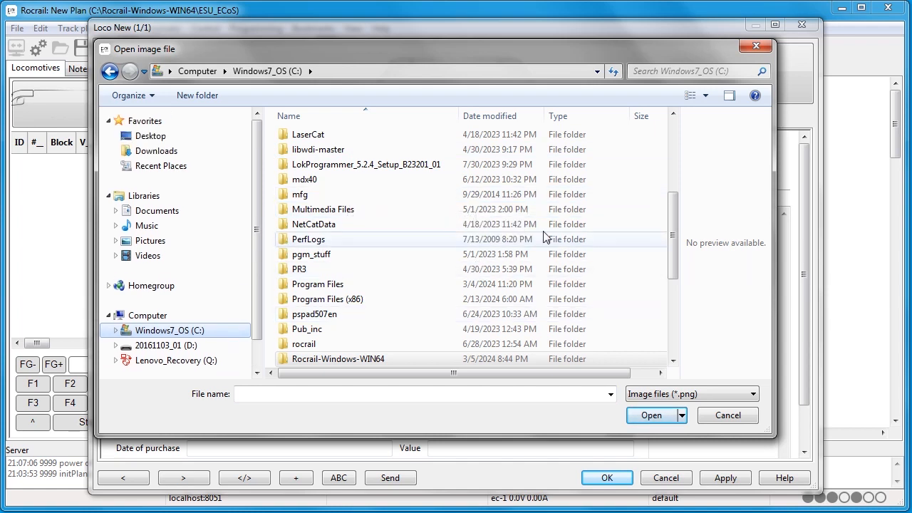
pyautogui.scroll(5, 674, 238)
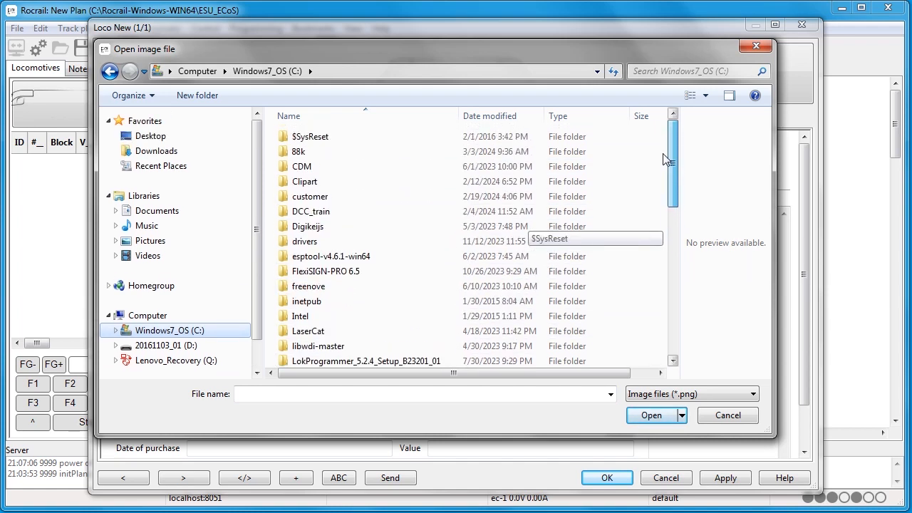
pyautogui.doubleClick(332, 210)
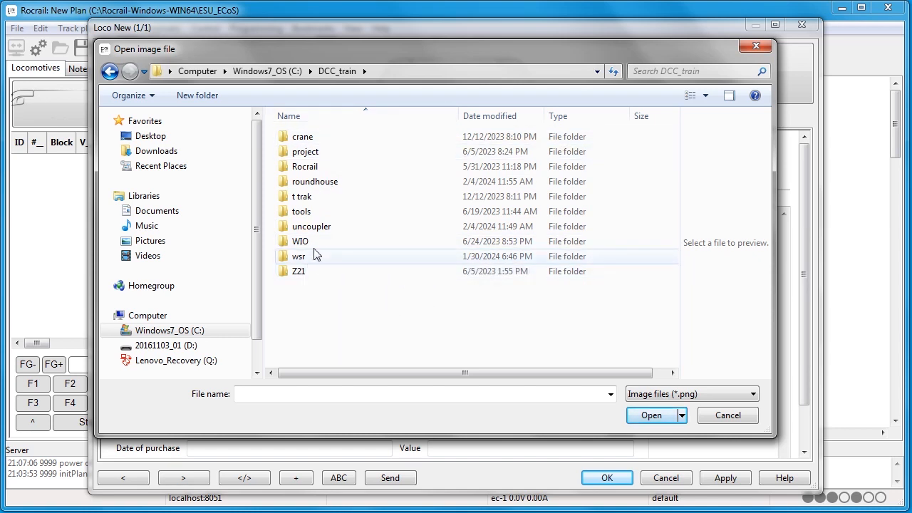
pyautogui.doubleClick(324, 168)
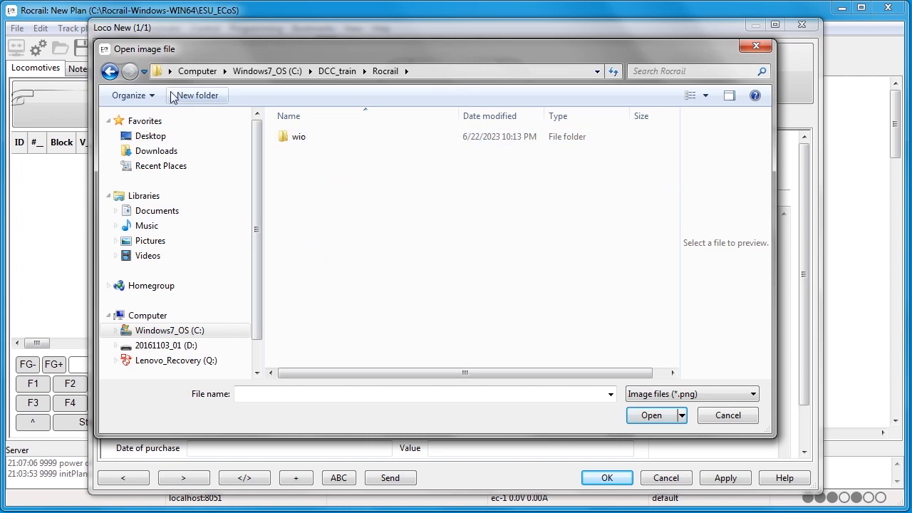
pyautogui.click(110, 72)
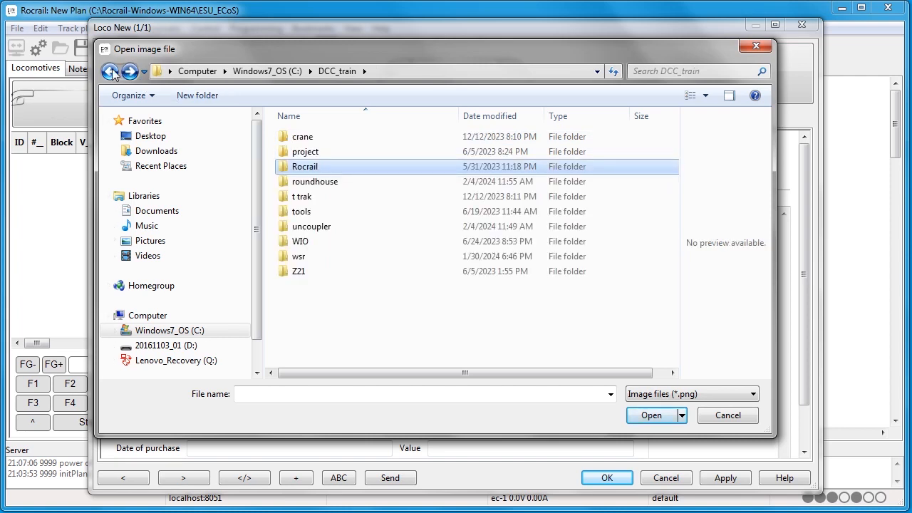
pyautogui.doubleClick(286, 214)
pyautogui.click(112, 72)
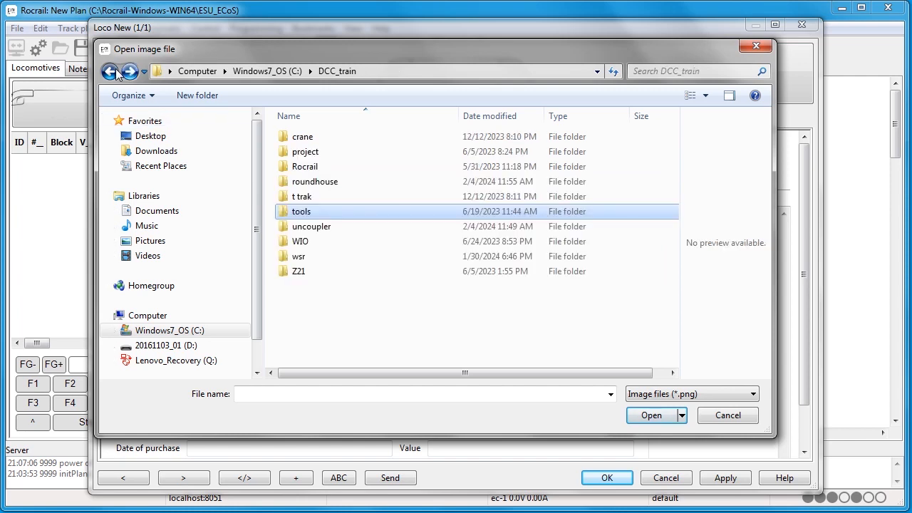
pyautogui.click(112, 72)
# Load 176-4359.png from the train_image folder on the C: drive as the locomotive's image
pyautogui.scroll(-9, 387, 316)
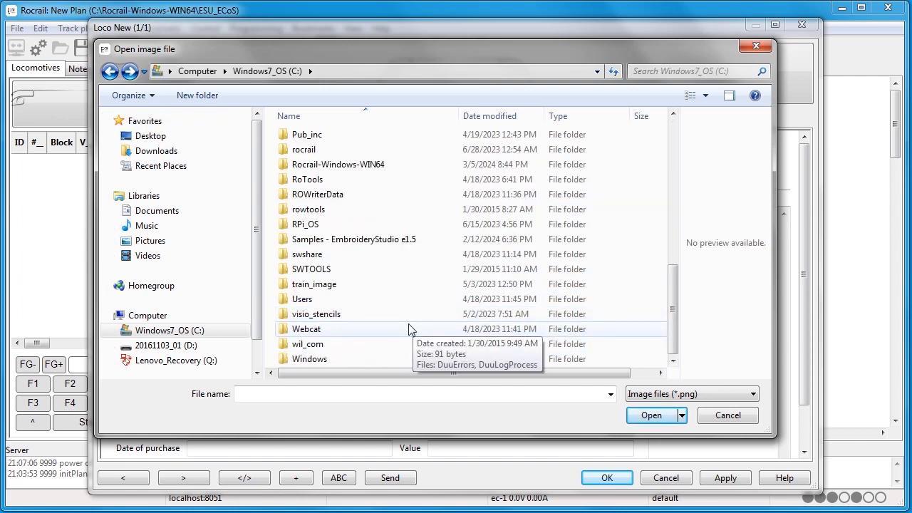
pyautogui.doubleClick(349, 285)
pyautogui.click(306, 125)
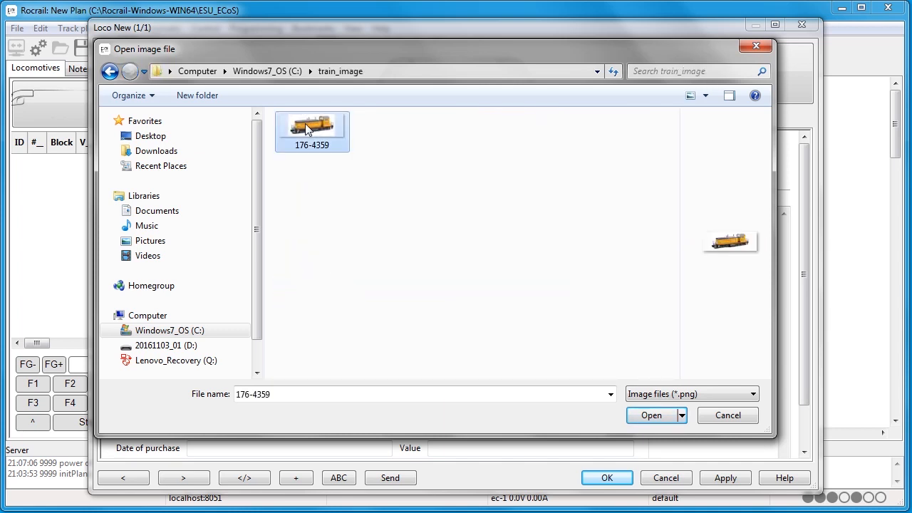
pyautogui.click(659, 416)
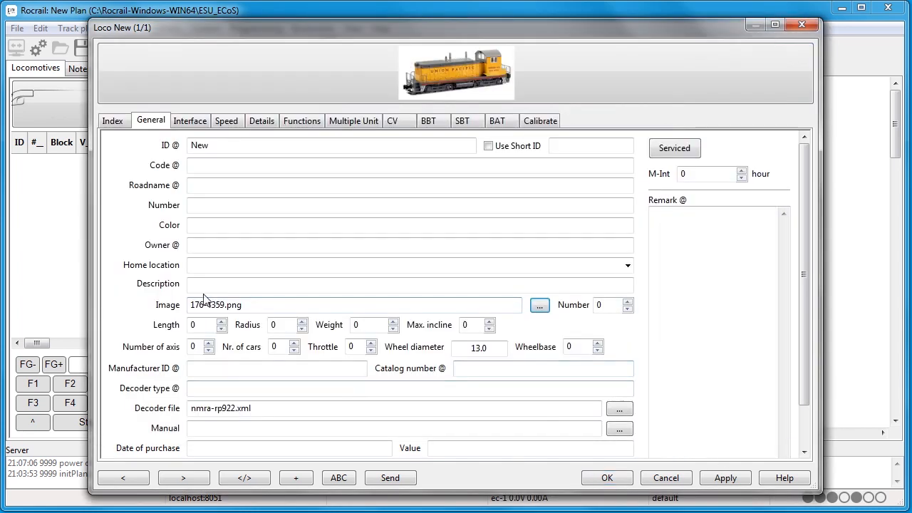
# Apply and accept the new locomotive's settings, and widen the locomotive list to show more columns
pyautogui.click(725, 478)
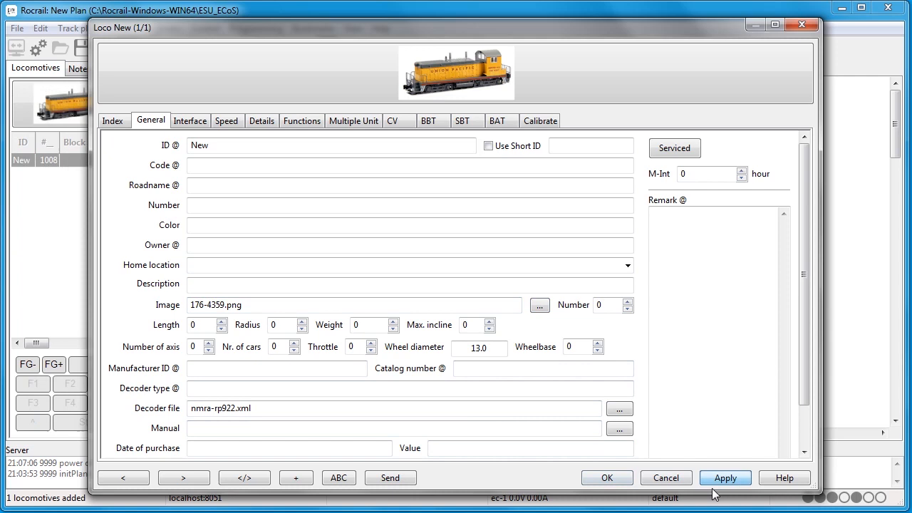
pyautogui.click(606, 476)
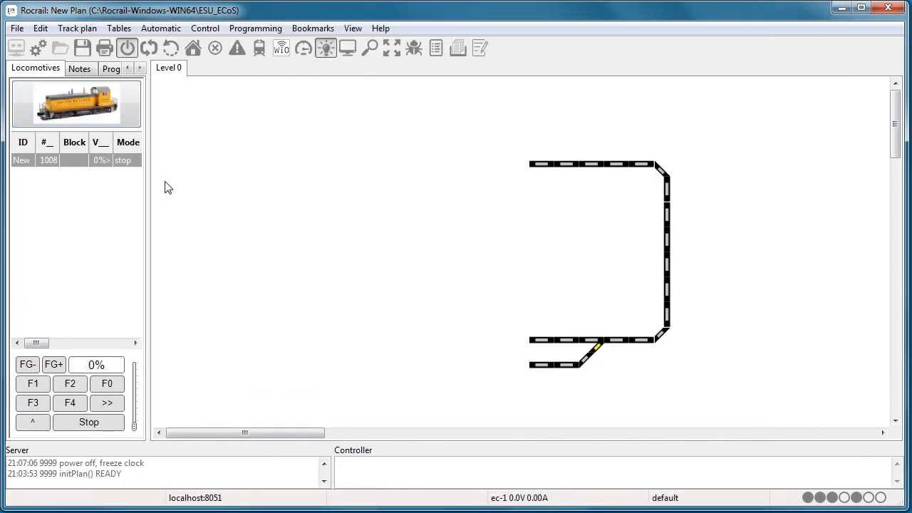
pyautogui.moveTo(148, 183); pyautogui.dragTo(347, 191)
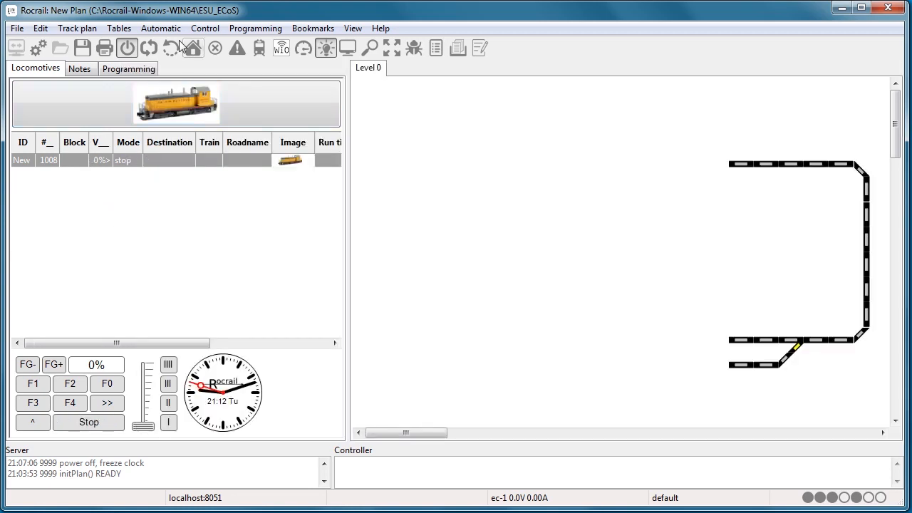
# Reopen the locomotive table, review the new locomotive's index entry and general settings, and close the table
pyautogui.click(134, 32)
pyautogui.click(156, 82)
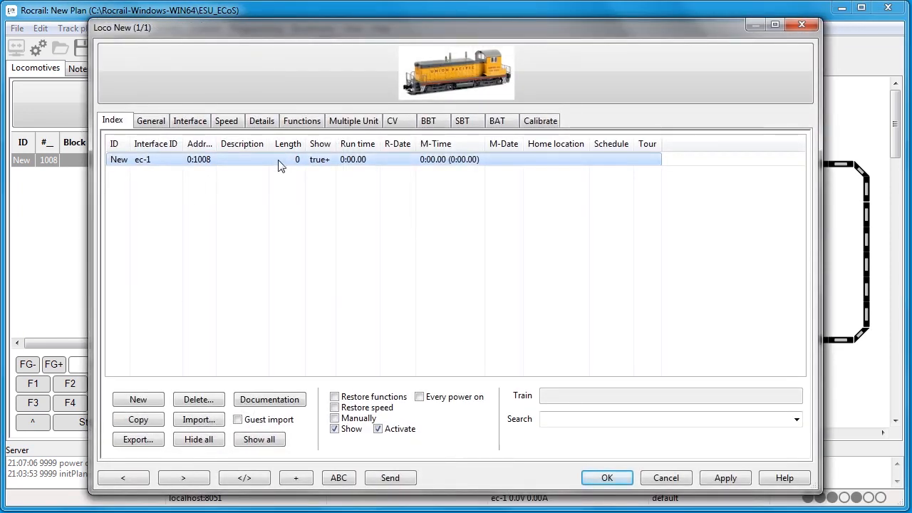
pyautogui.click(161, 124)
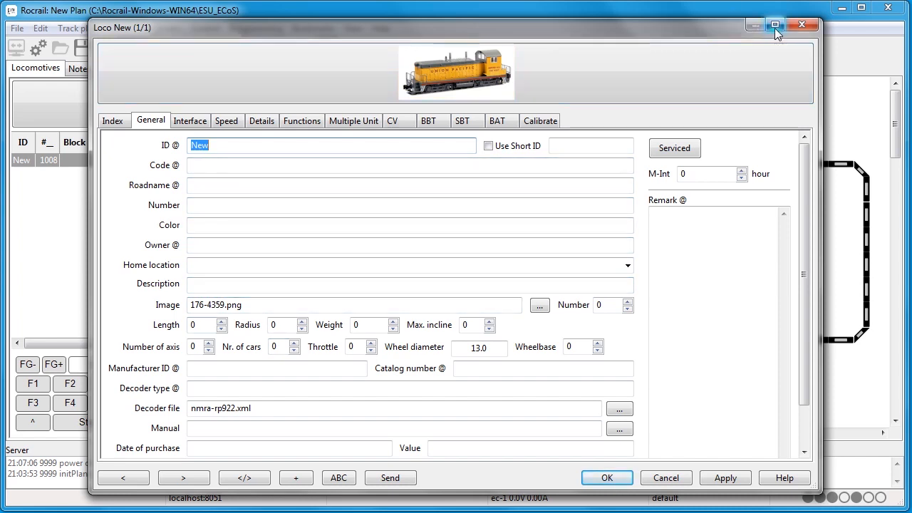
pyautogui.click(724, 478)
pyautogui.click(607, 478)
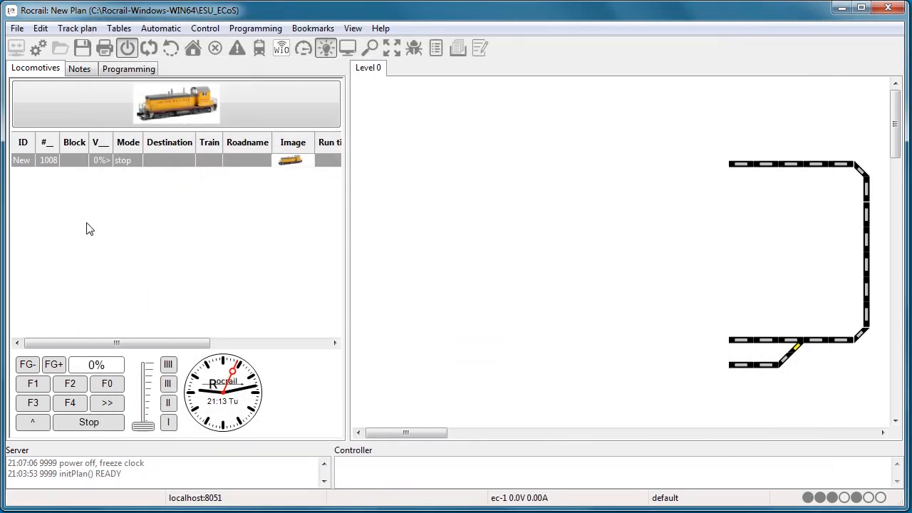
# Open the throttle window for locomotive 1008 and place it over the empty area of the track plan
pyautogui.doubleClick(40, 161)
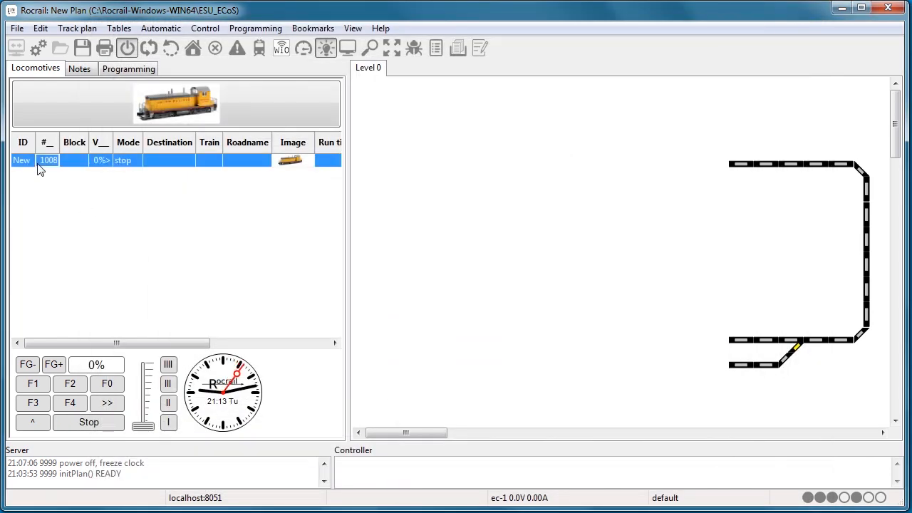
pyautogui.moveTo(452, 213); pyautogui.dragTo(473, 183)
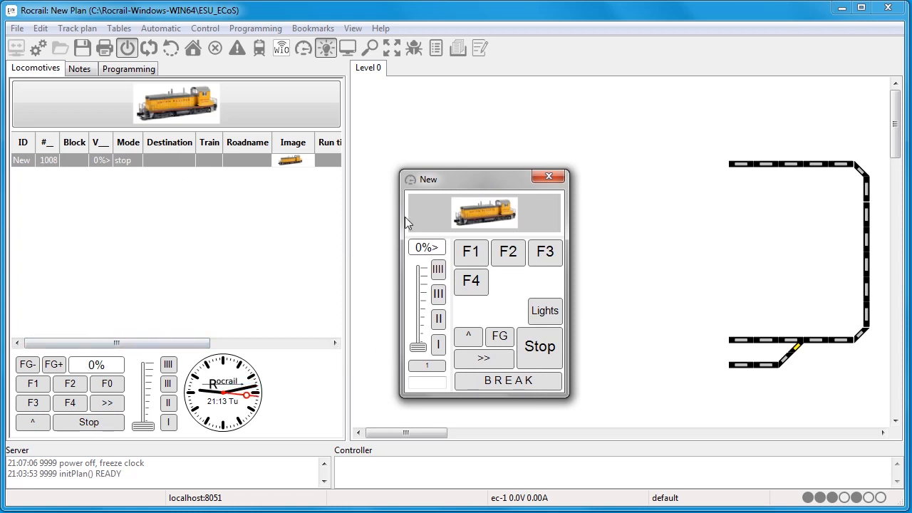
pyautogui.moveTo(455, 181); pyautogui.dragTo(447, 180)
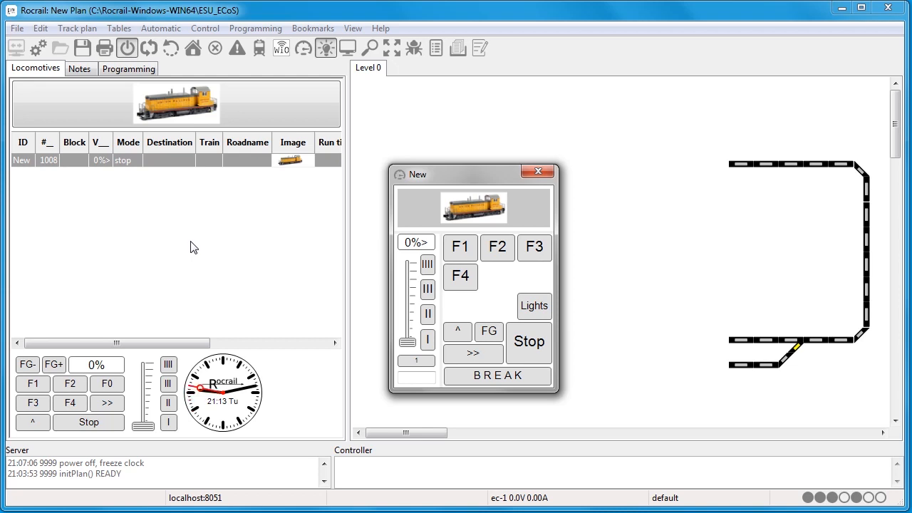
# Review the ec-1 controller entry in the Rocrail properties and close the dialog
pyautogui.click(12, 28)
pyautogui.click(51, 120)
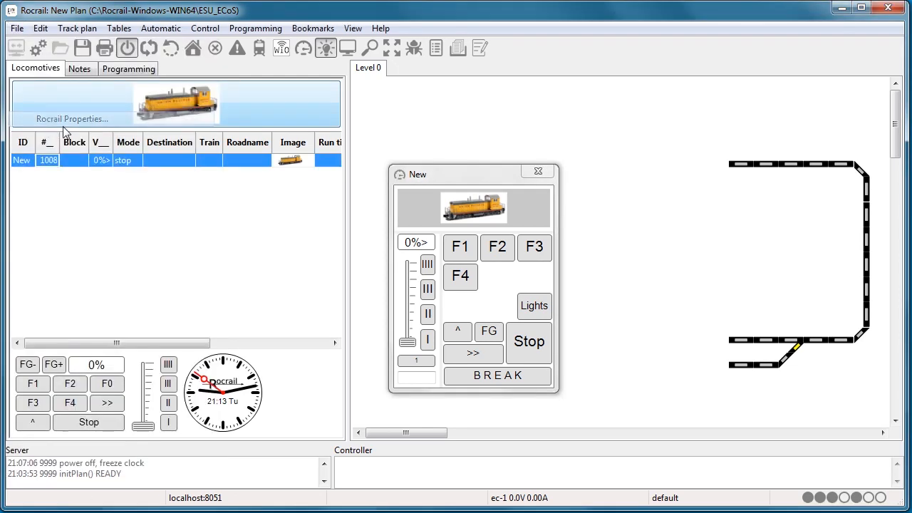
pyautogui.click(383, 41)
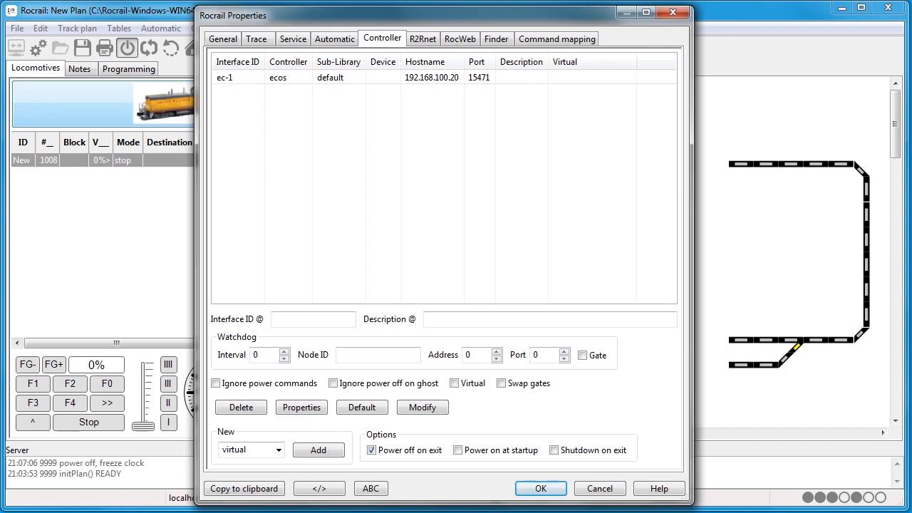
pyautogui.click(540, 489)
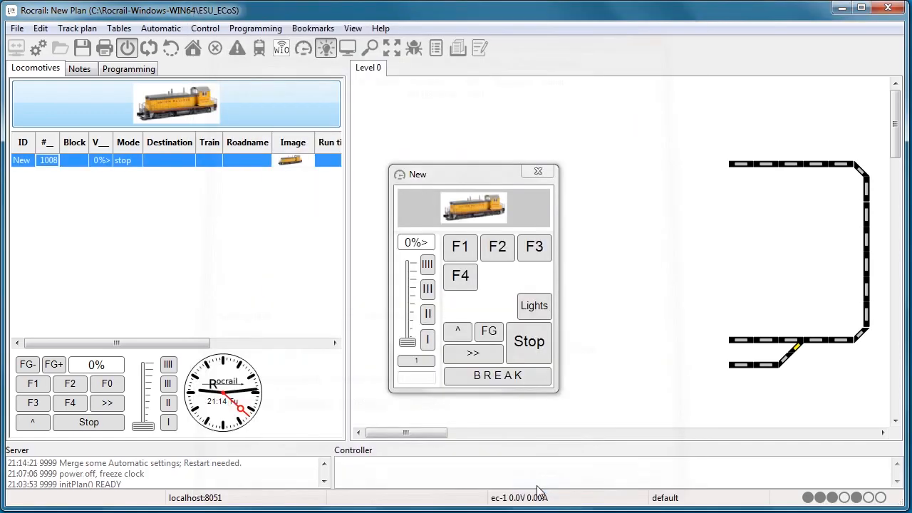